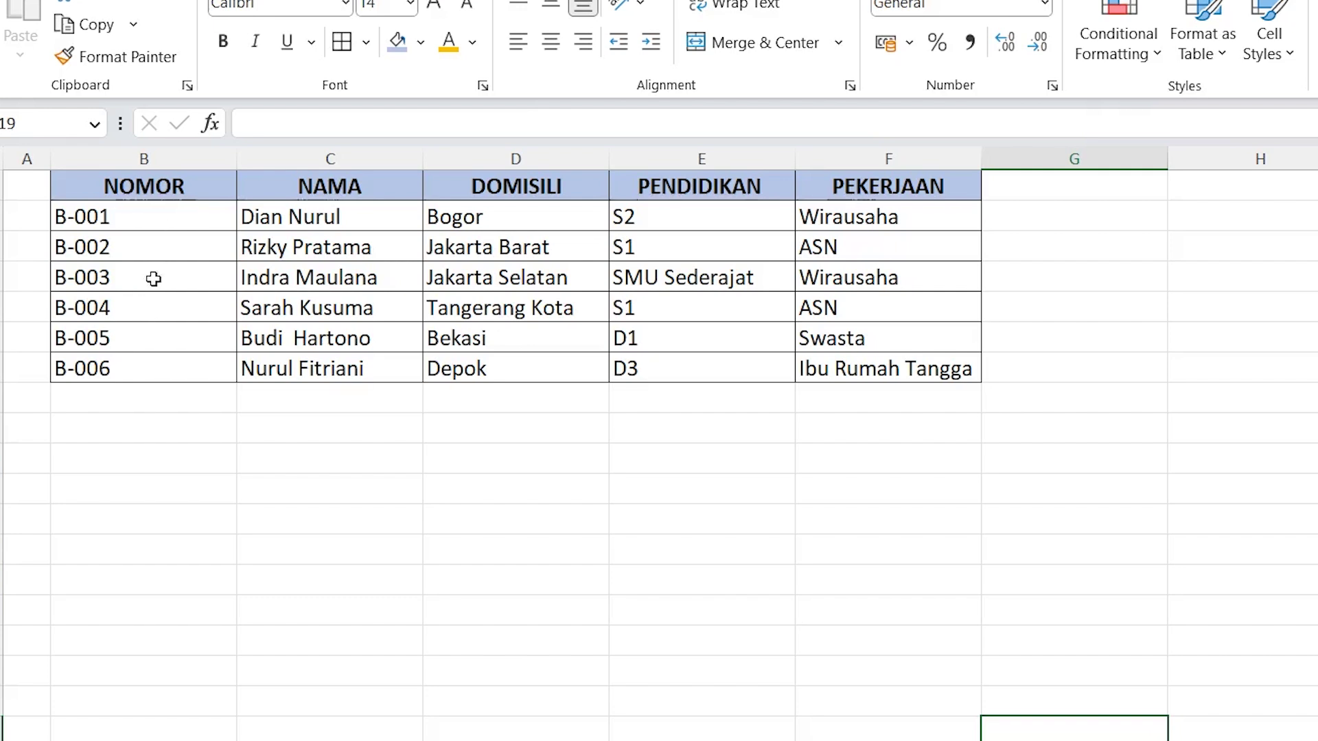
Step: Select the staff table B1:F7, from the NOMOR header to the last PEKERJAAN entry
left_click_drag(132, 427, 159, 582)
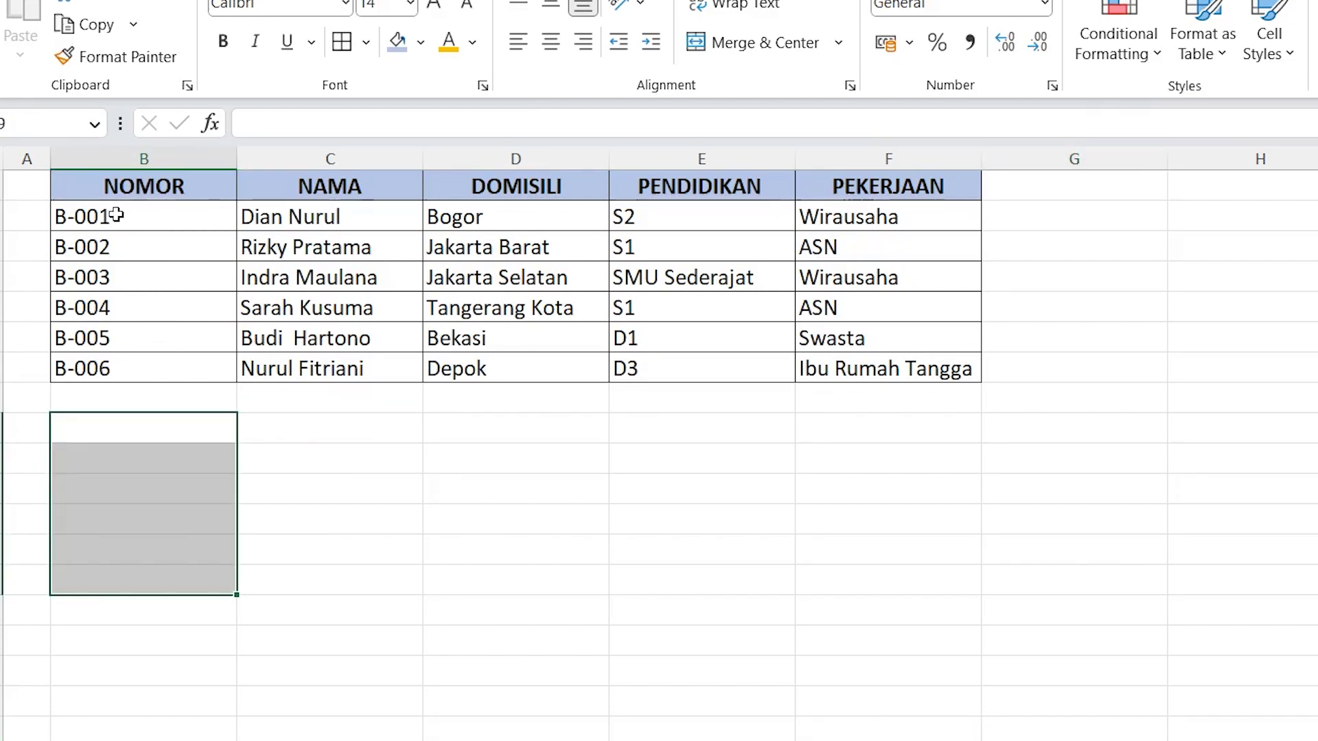
left_click_drag(117, 215, 911, 376)
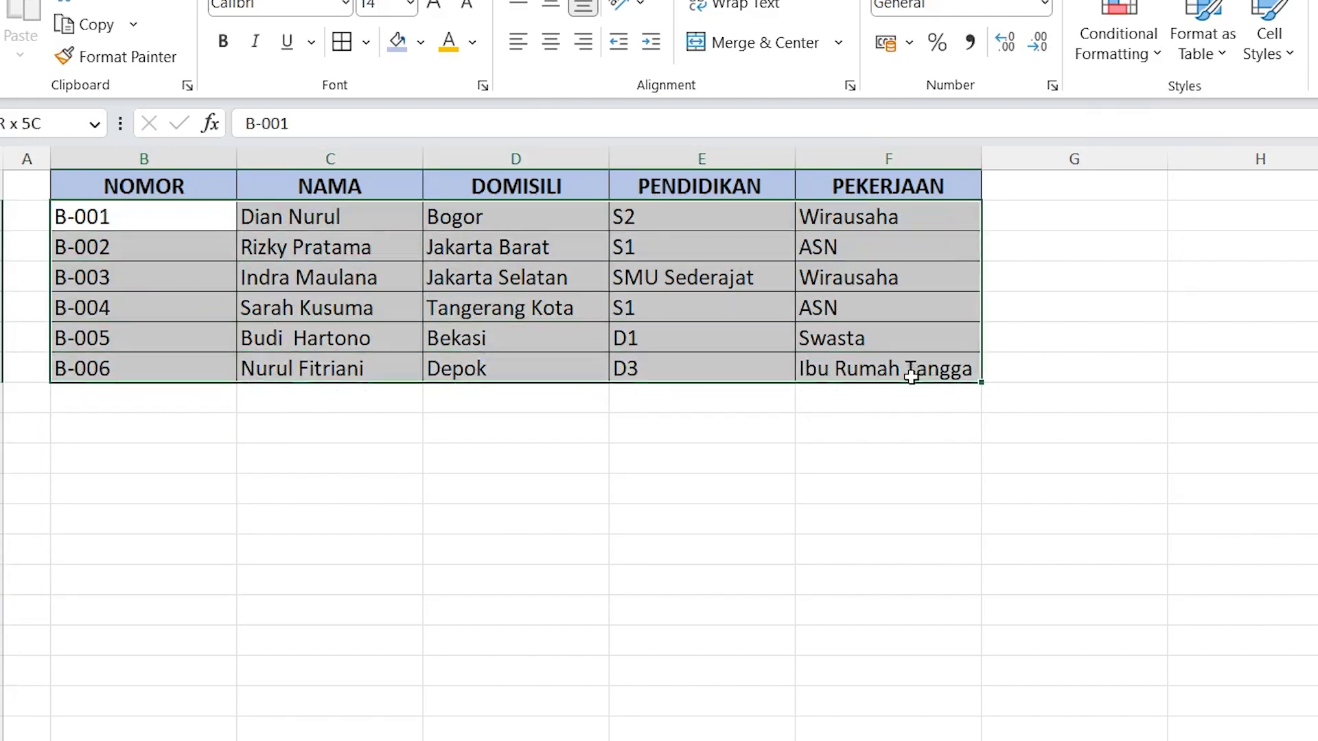
left_click_drag(171, 220, 176, 362)
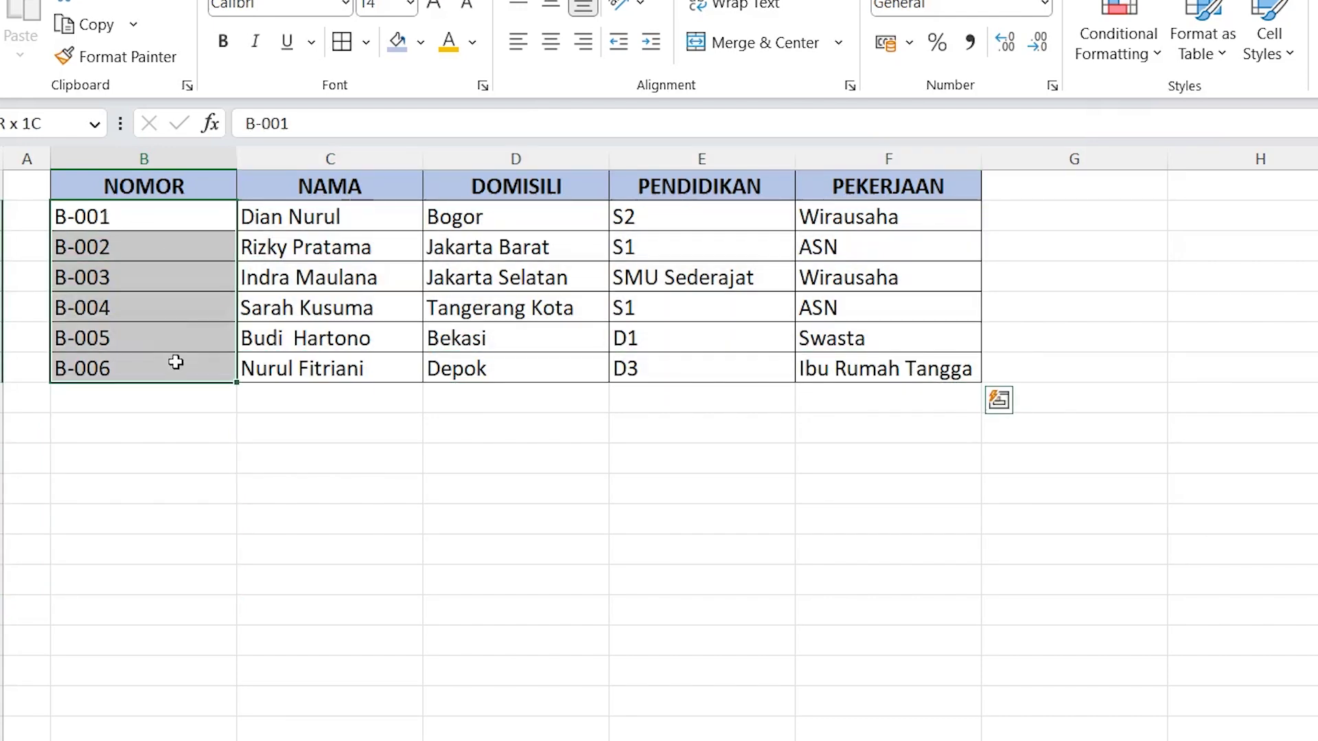
left_click_drag(105, 433, 984, 442)
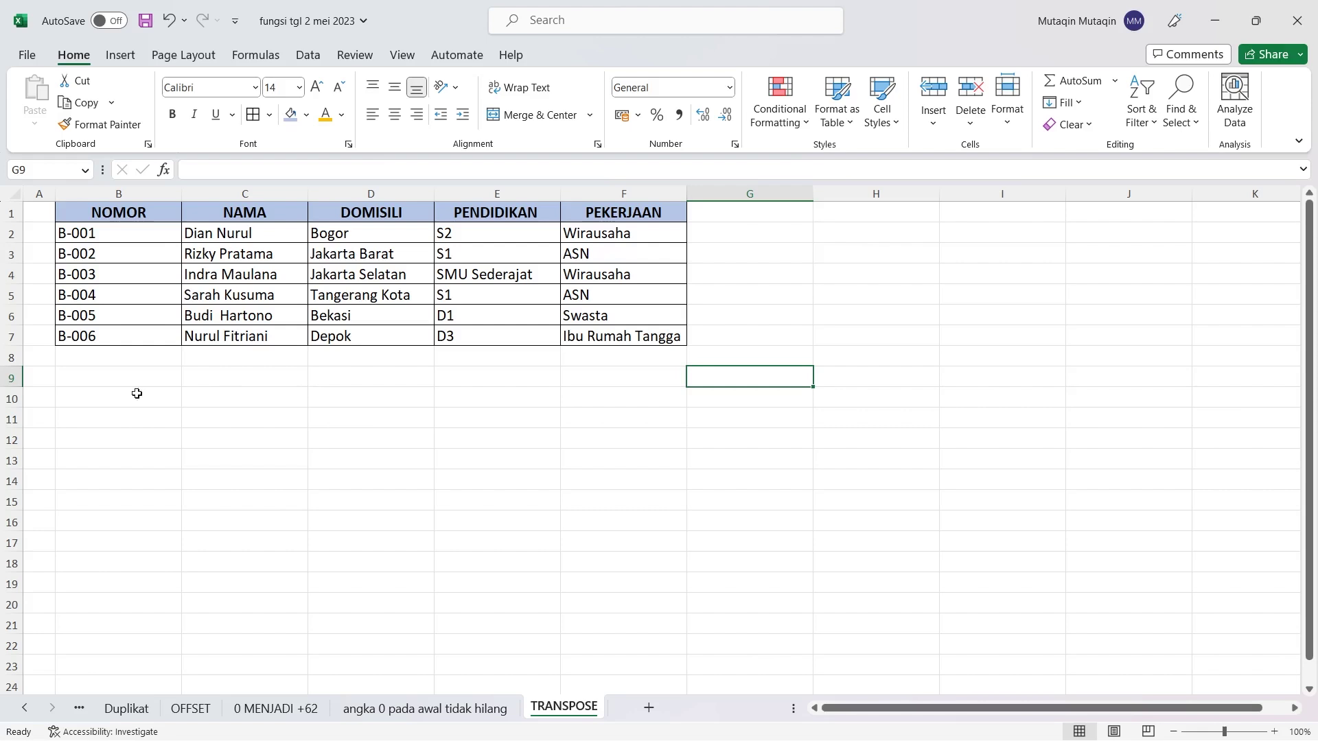
left_click(110, 380)
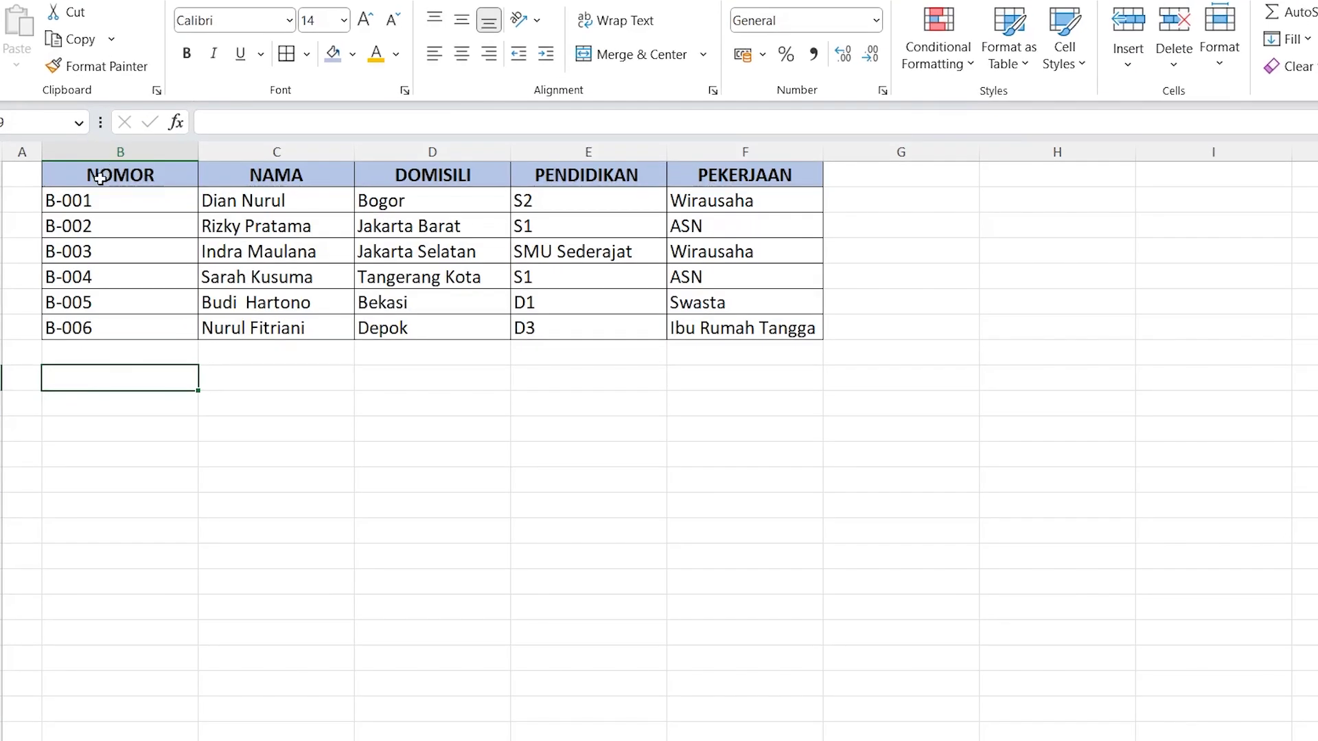
left_click_drag(112, 207, 525, 284)
left_click_drag(623, 262, 775, 335)
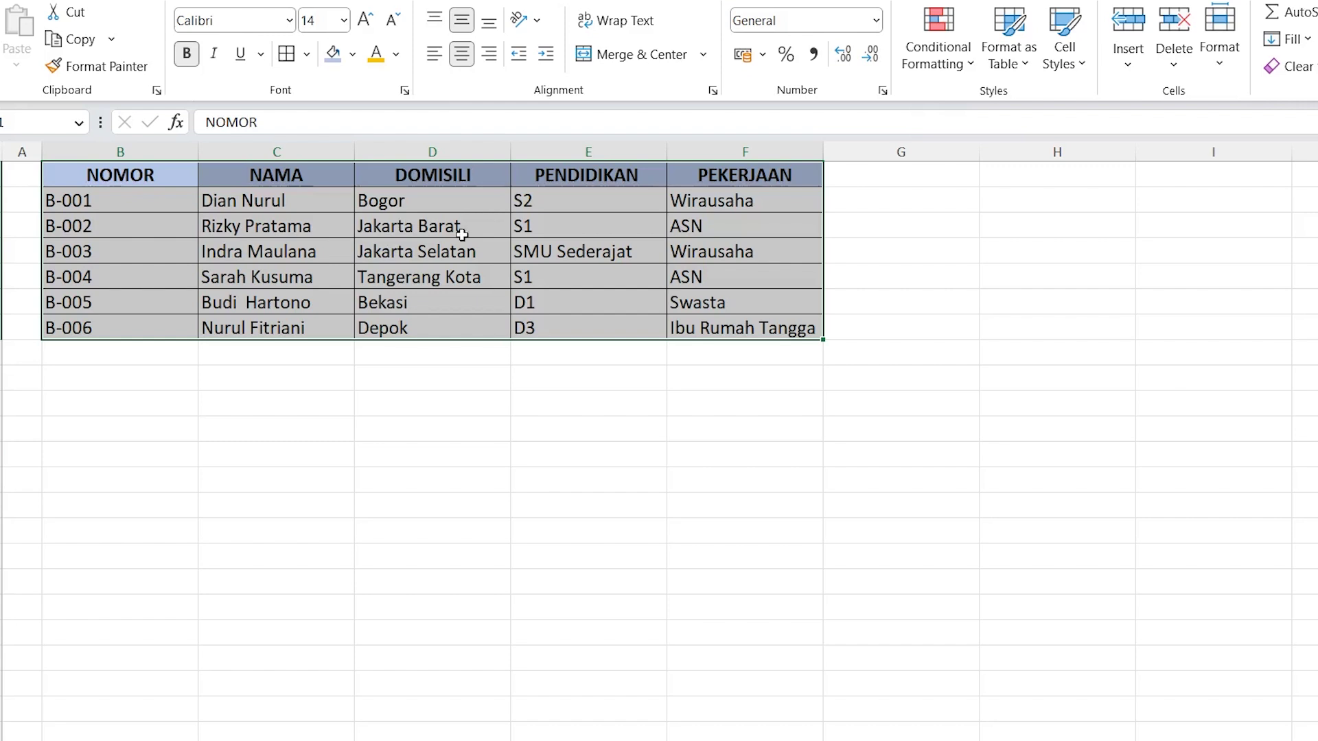
Step: Copy the staff table B1:F7 and pick a destination cell below it
right_click(437, 261)
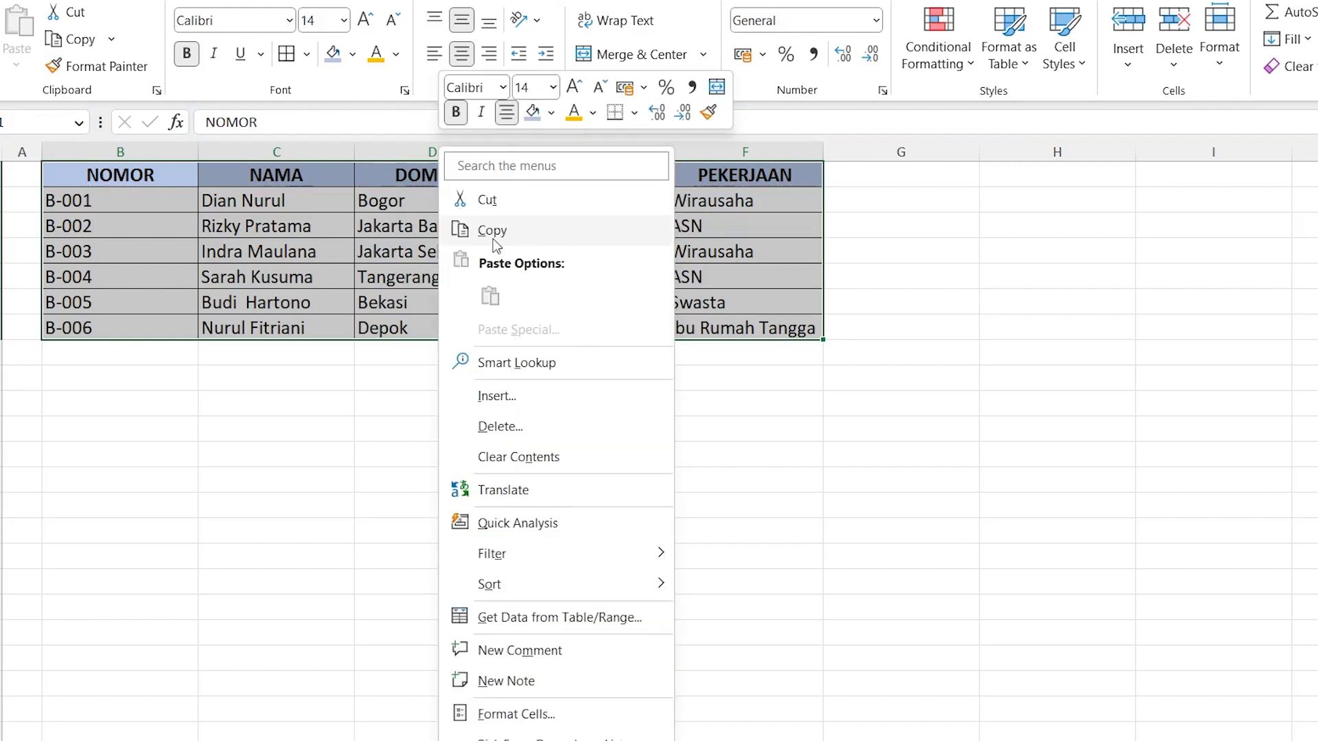
left_click(499, 238)
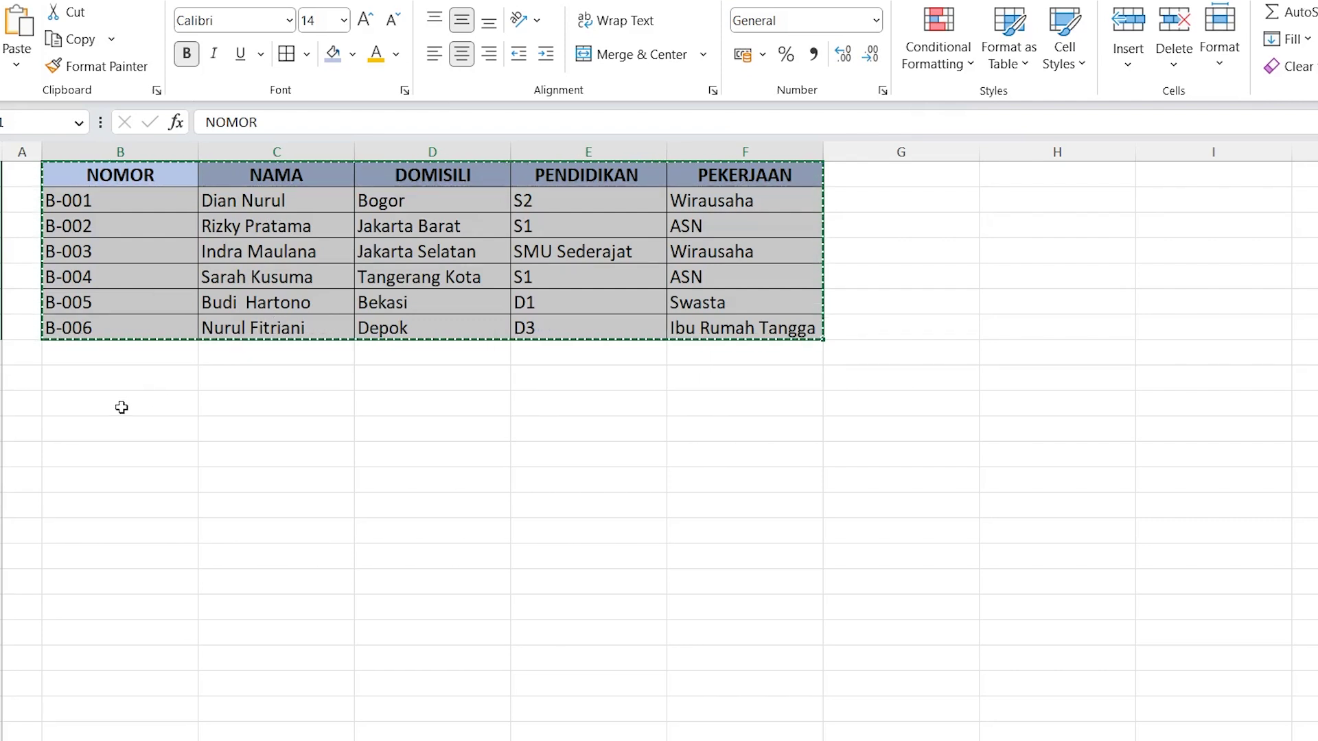
left_click(88, 372)
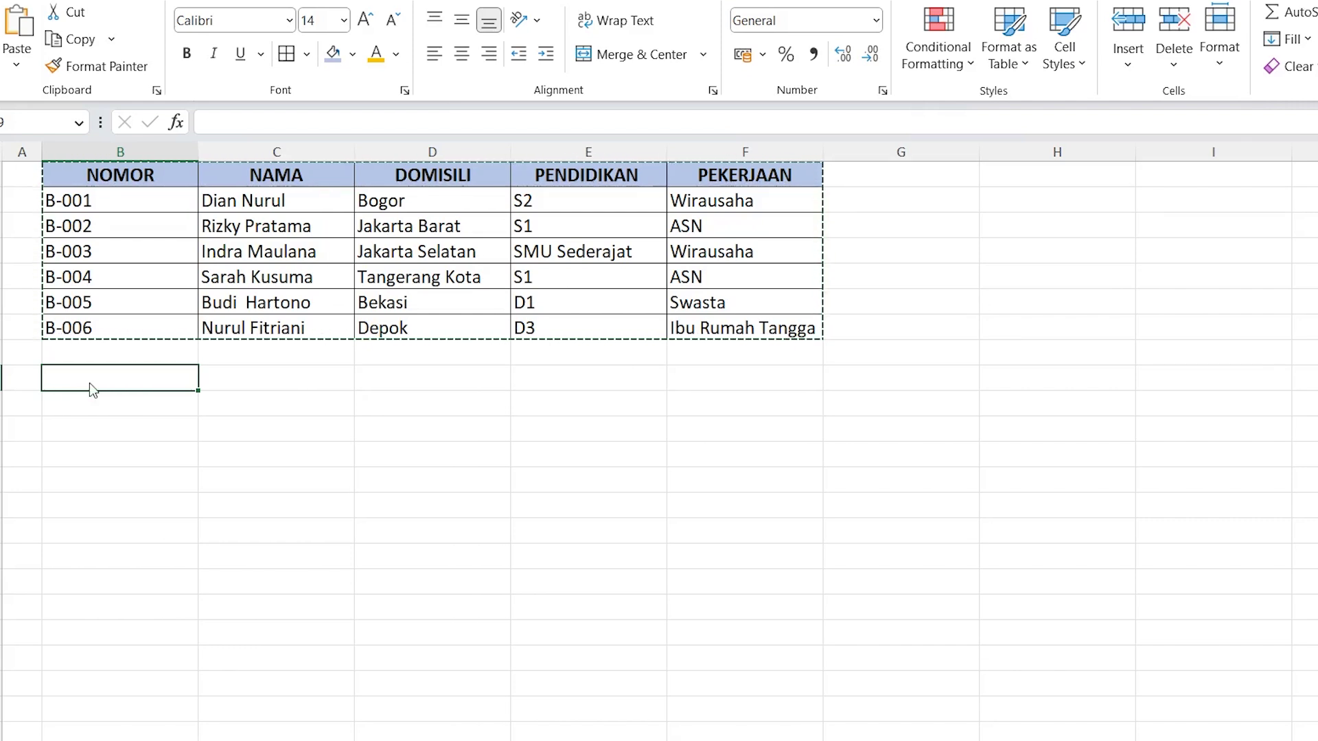
Step: Paste the copied table transposed at B9, then check that C11 reads Bogor
right_click(90, 383)
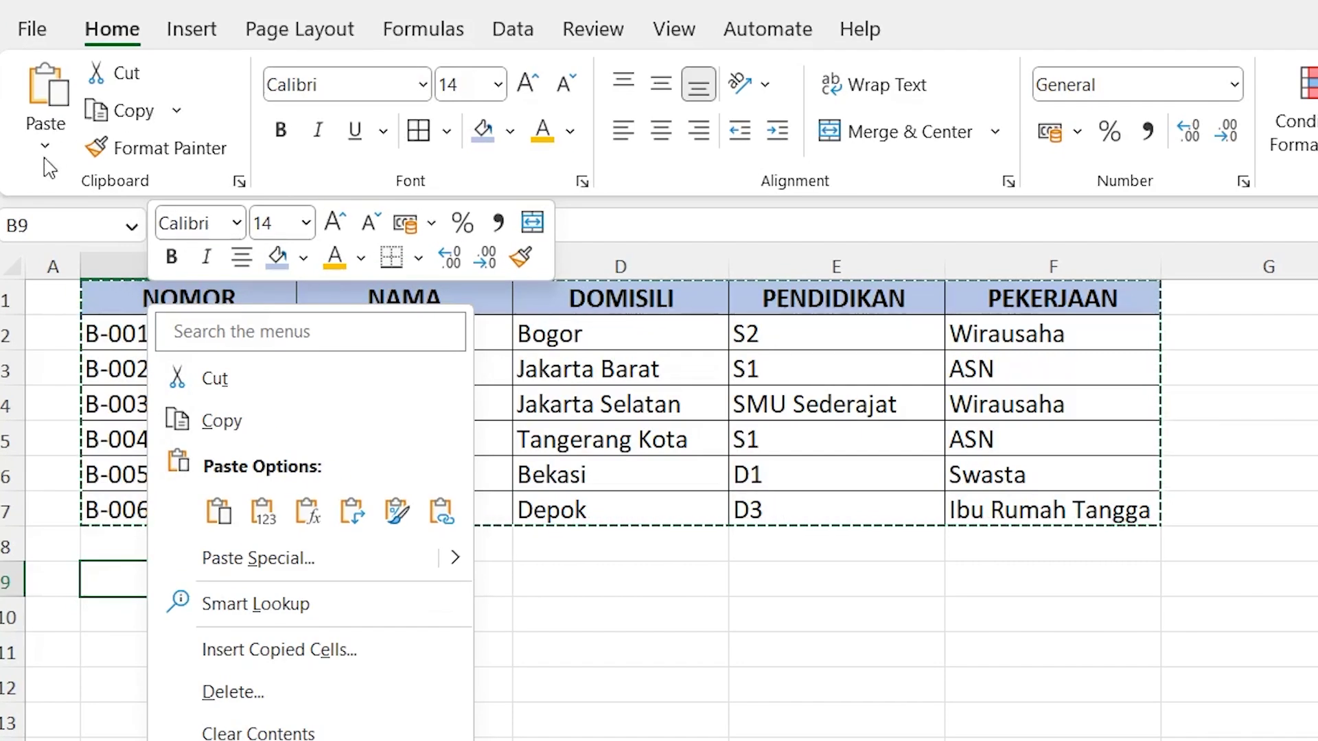
left_click(35, 131)
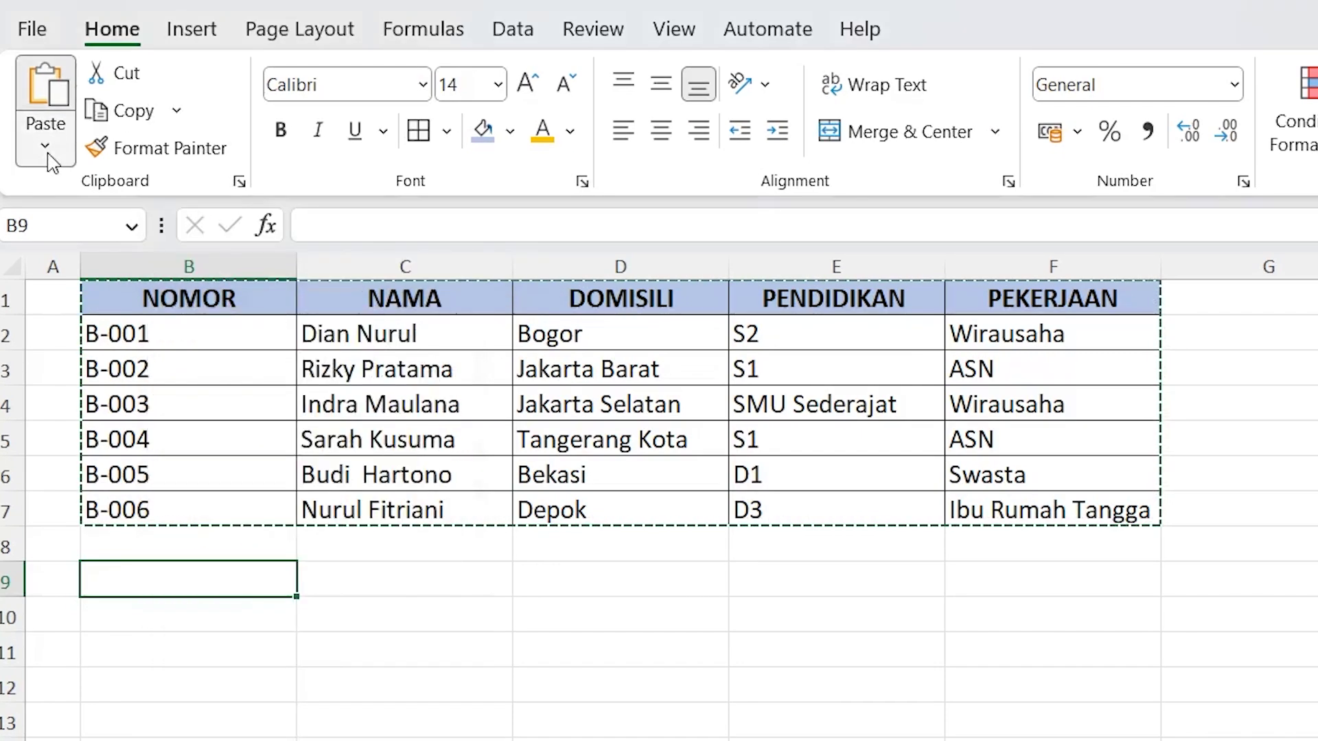
left_click(45, 145)
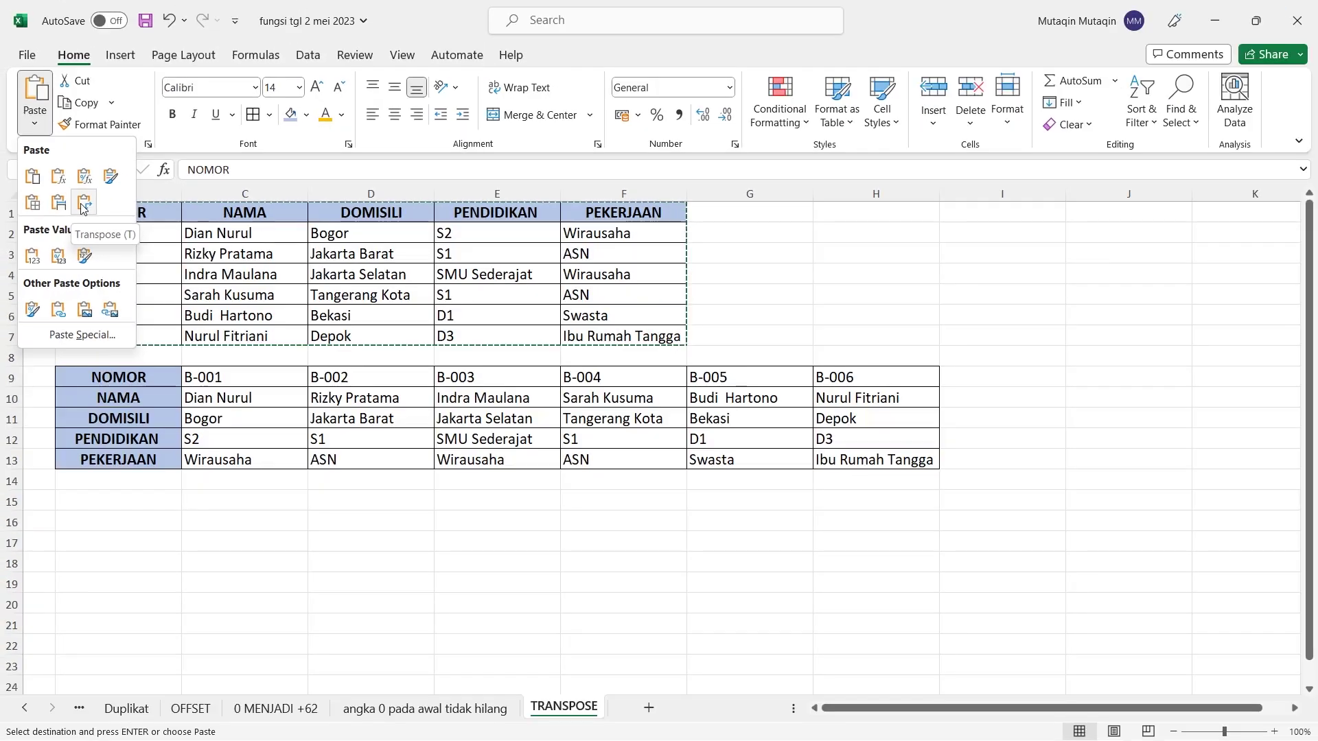
left_click(103, 245)
left_click(297, 419)
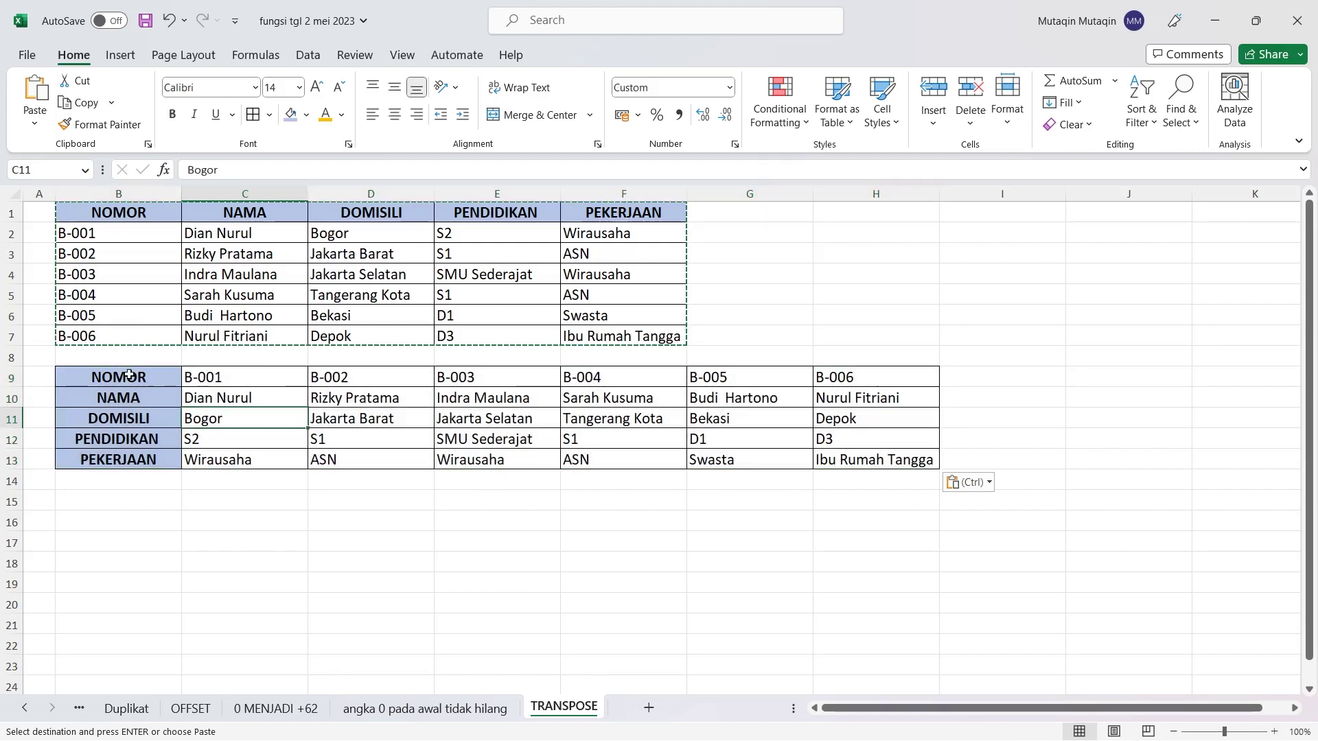
left_click_drag(136, 370, 127, 461)
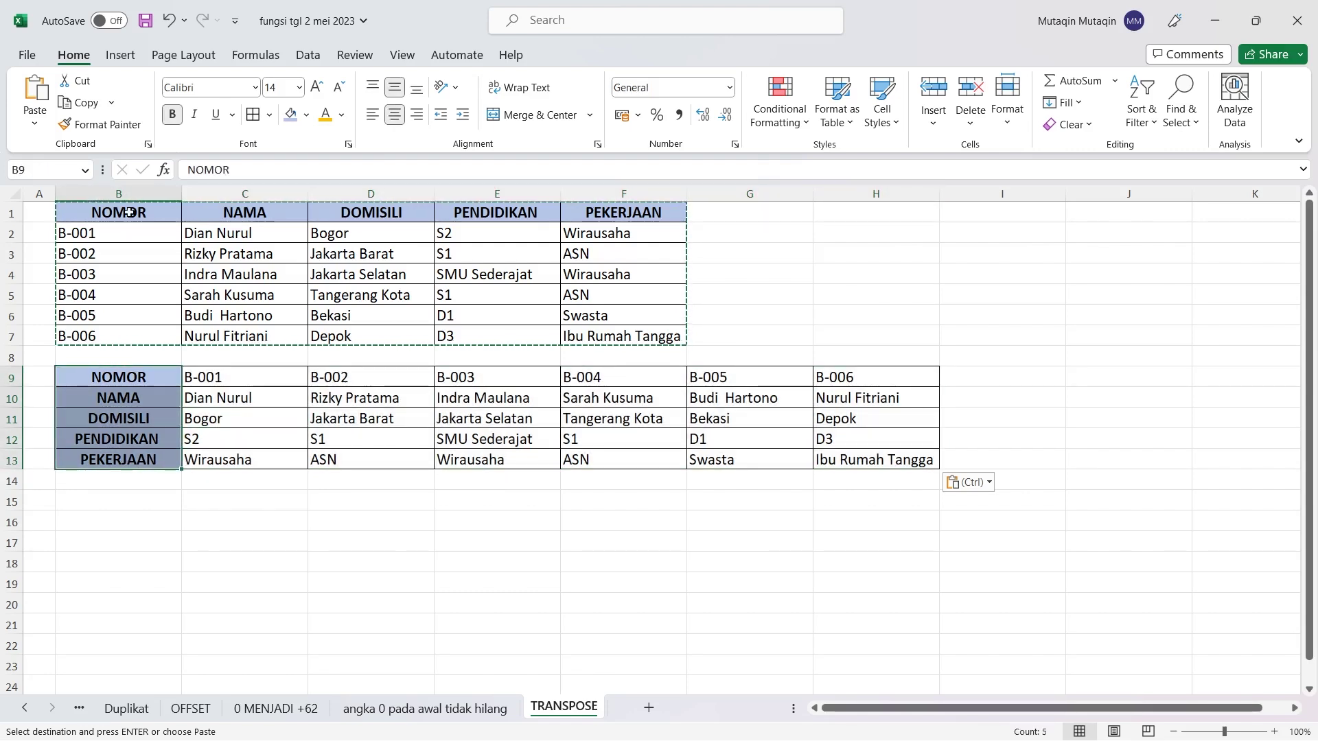
left_click_drag(117, 212, 607, 193)
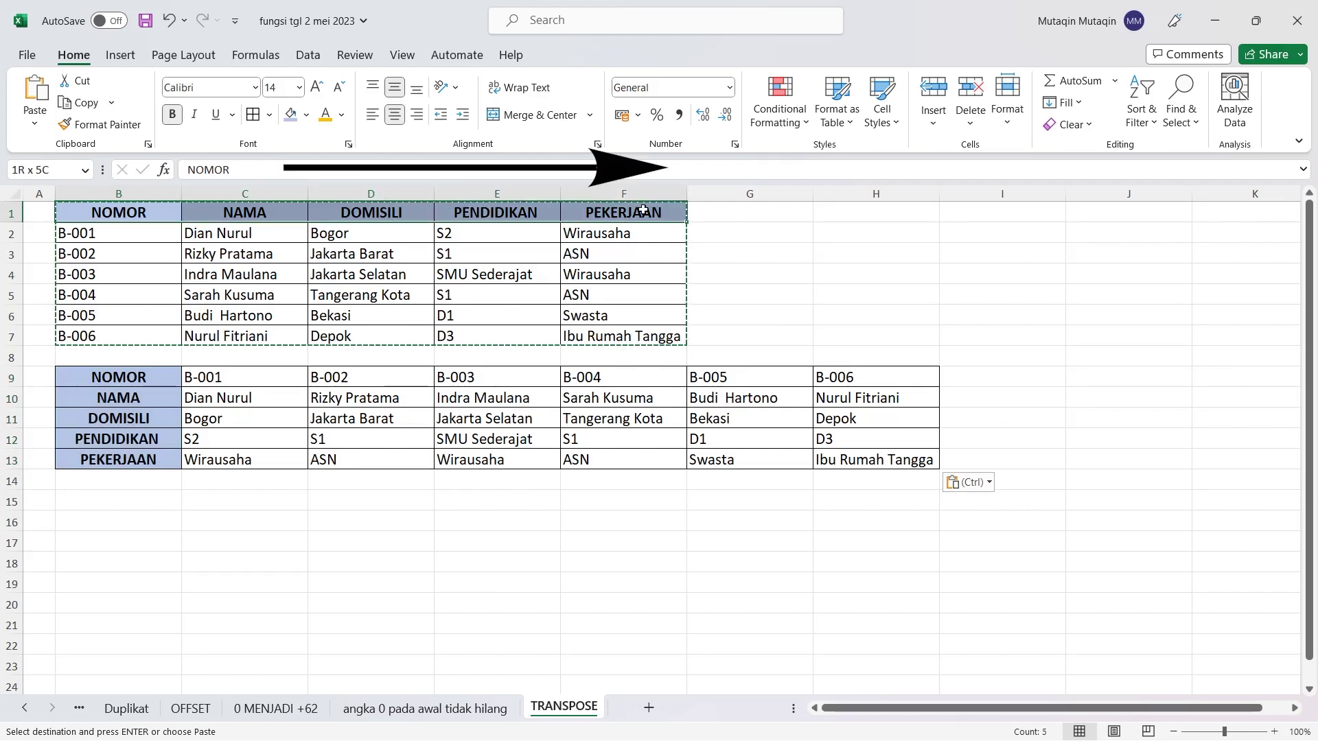
left_click_drag(643, 211, 643, 212)
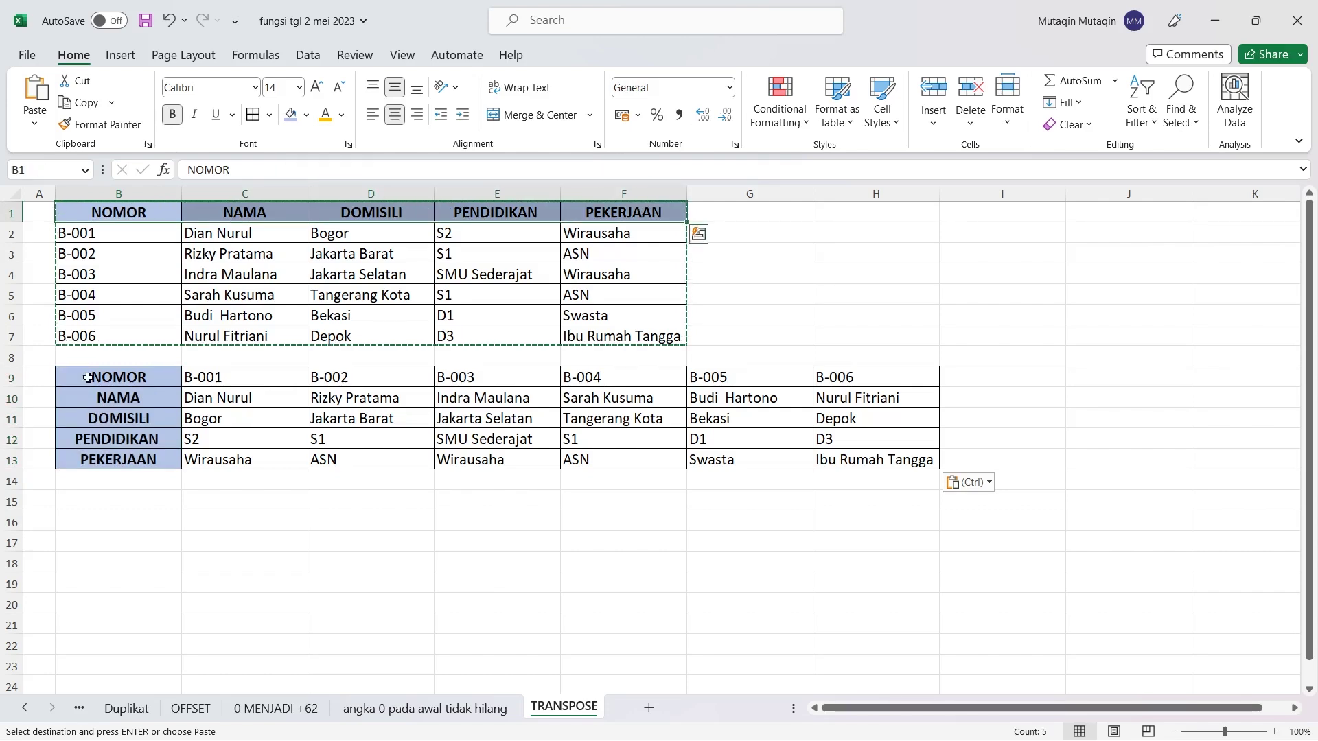
left_click_drag(88, 377, 87, 471)
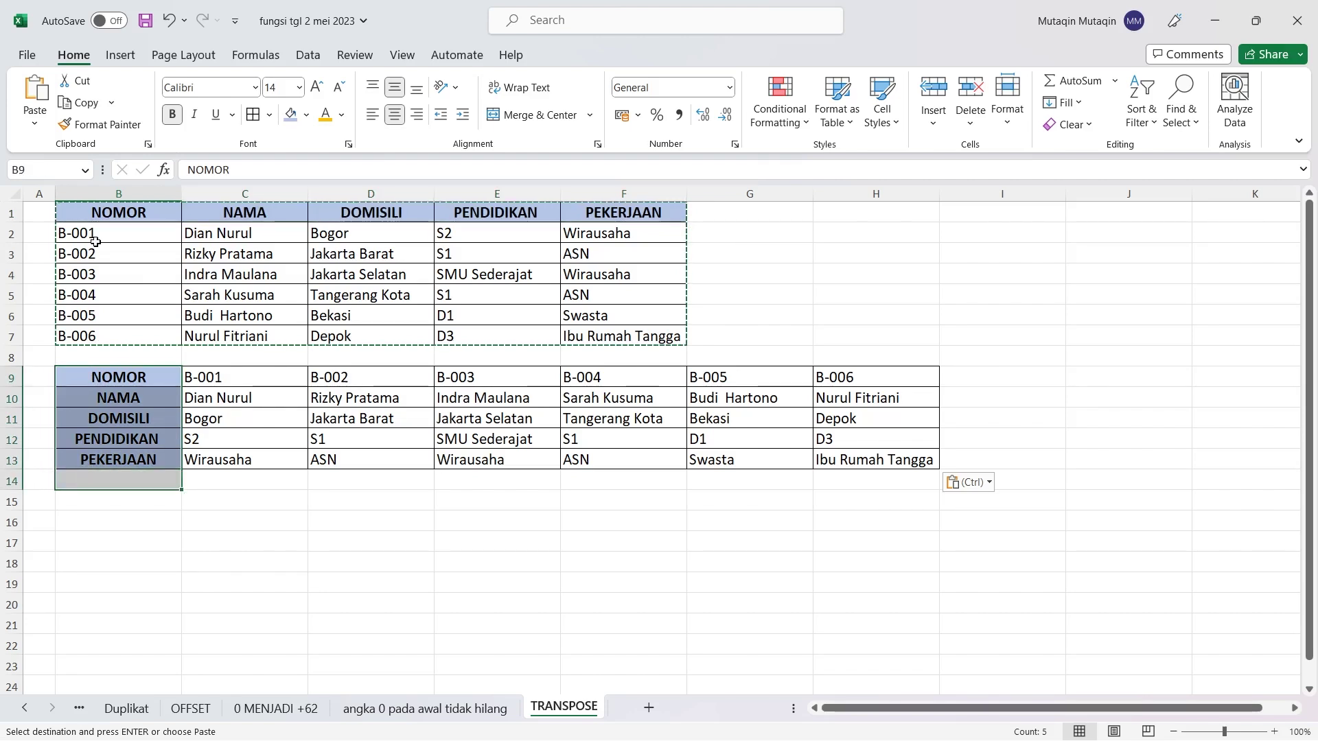
left_click_drag(95, 242, 233, 336)
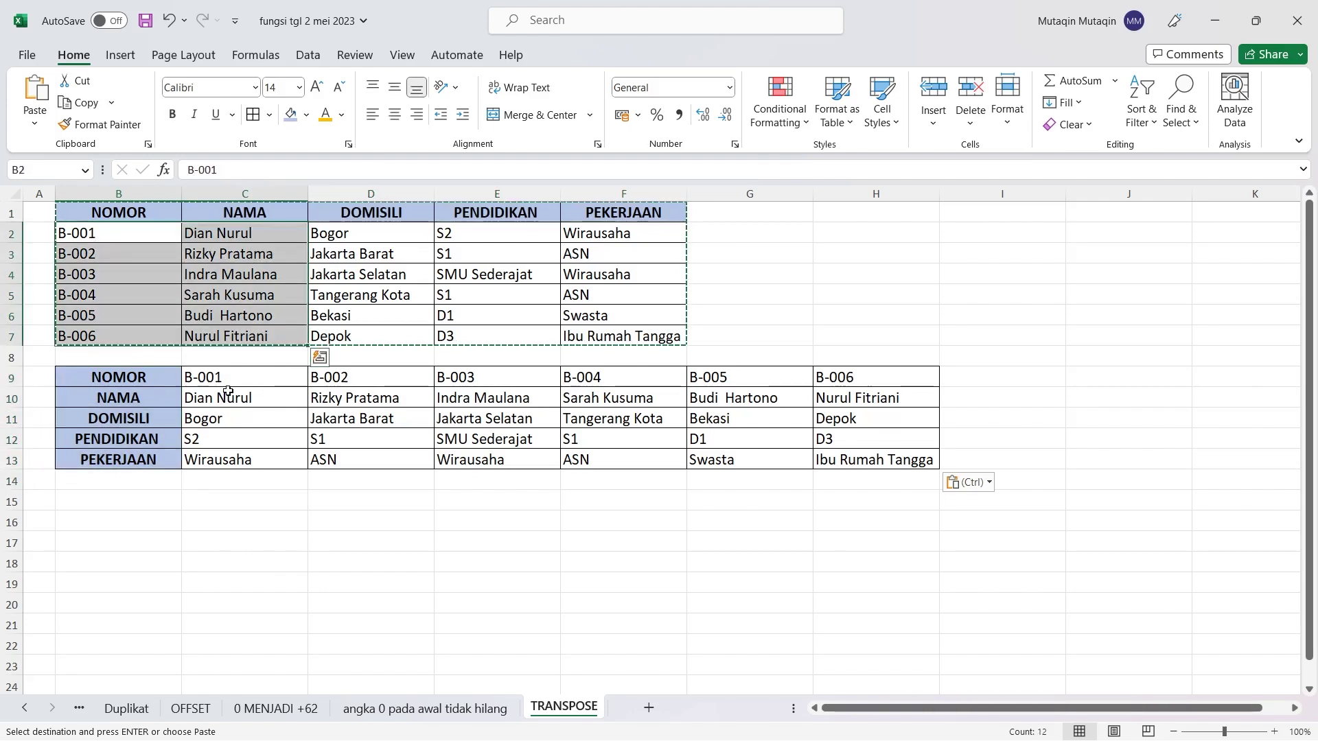
left_click_drag(228, 390, 887, 455)
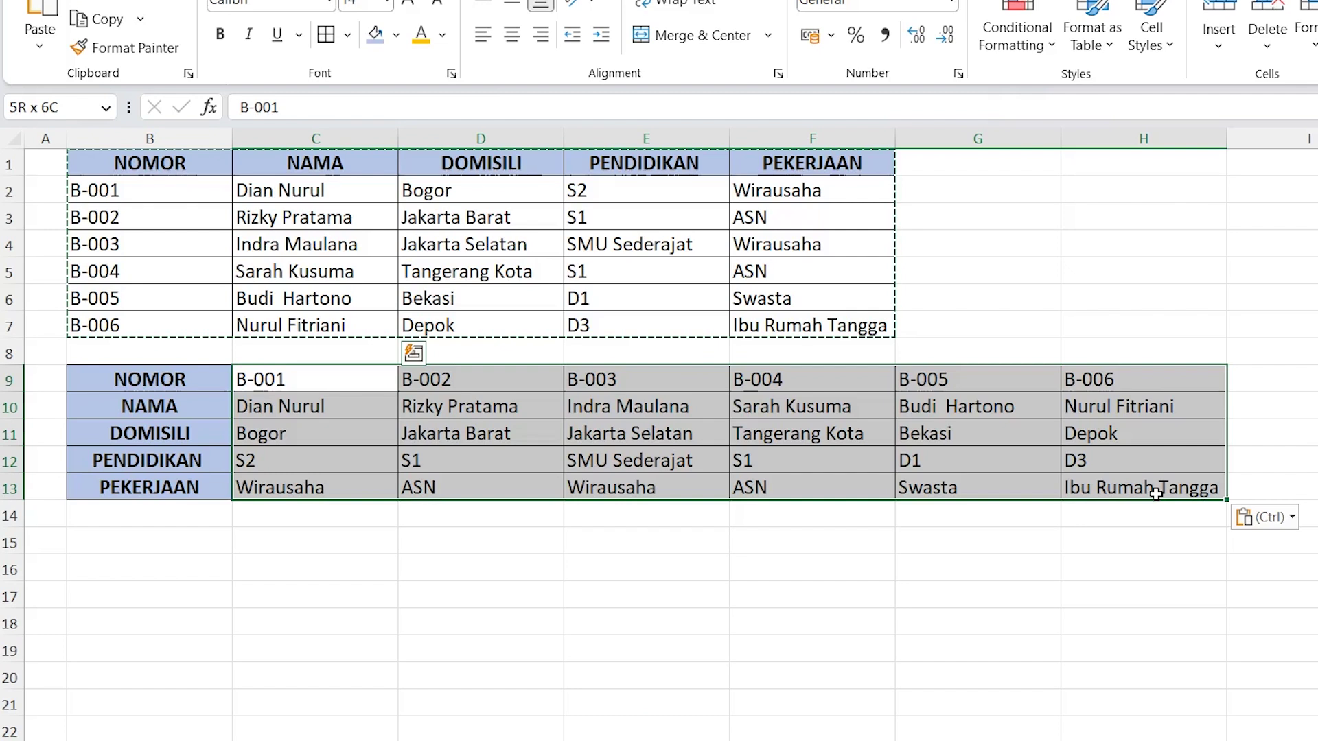
left_click(285, 190)
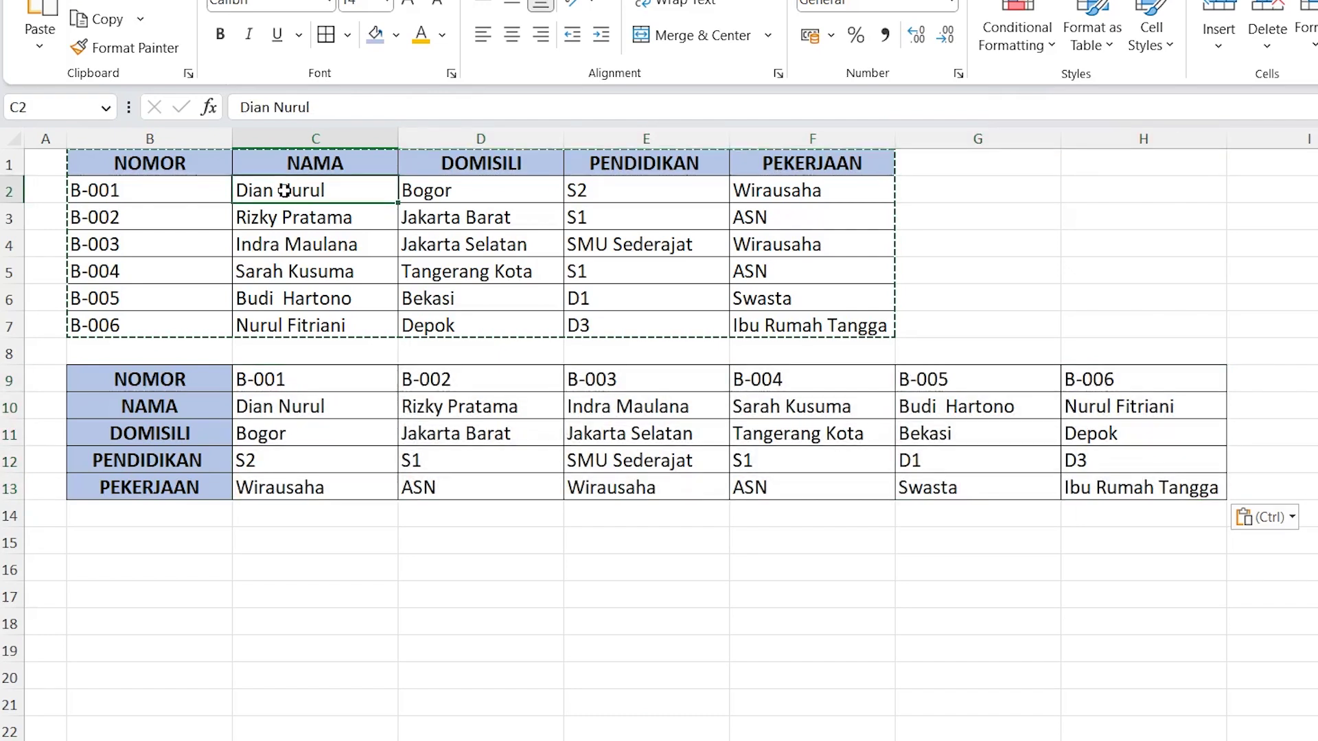
left_click(480, 191)
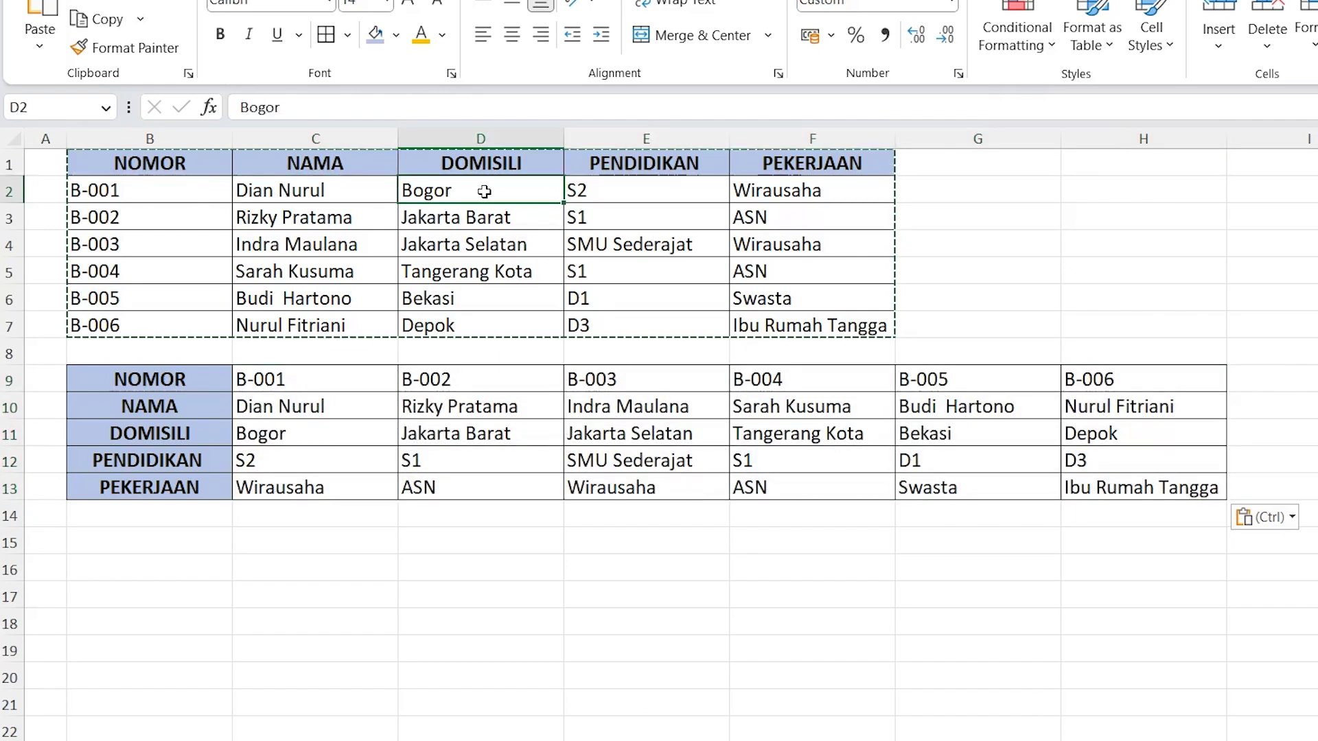
left_click(611, 179)
left_click(783, 190)
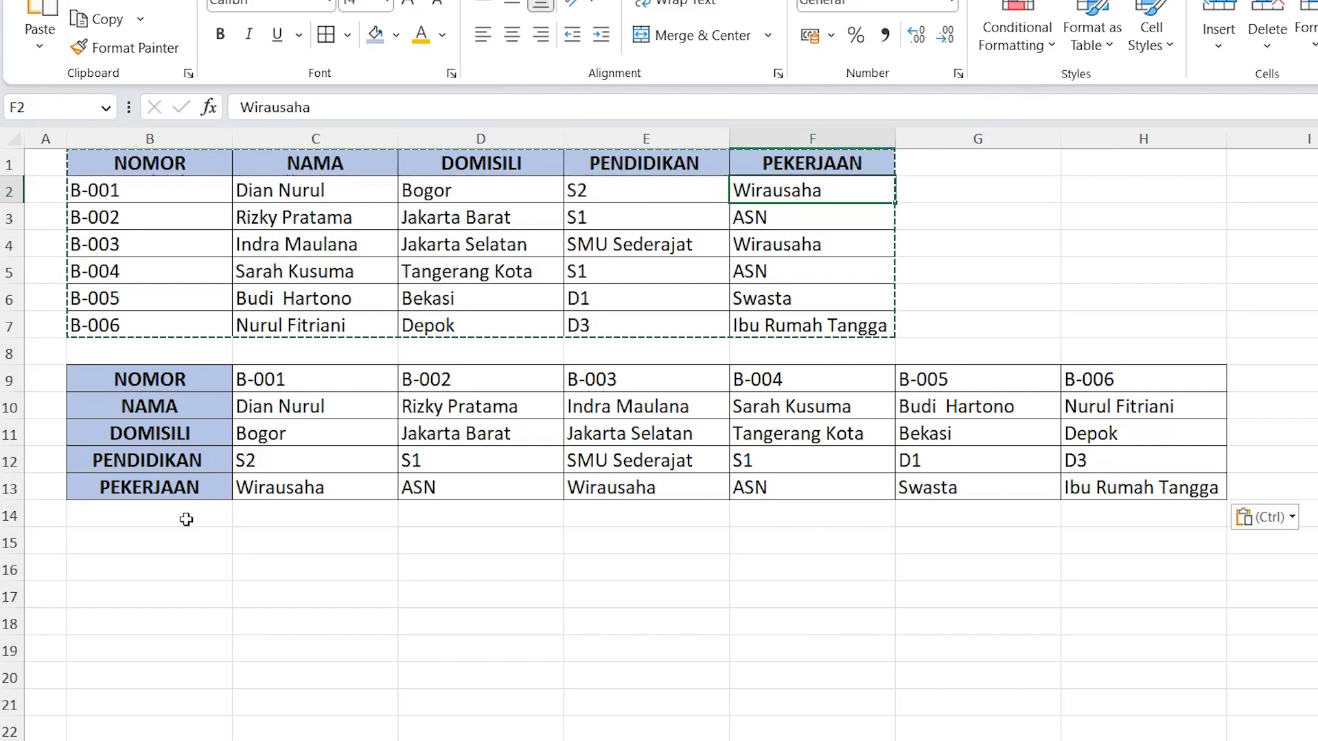
left_click(316, 460)
left_click_drag(316, 473, 295, 492)
key("Escape")
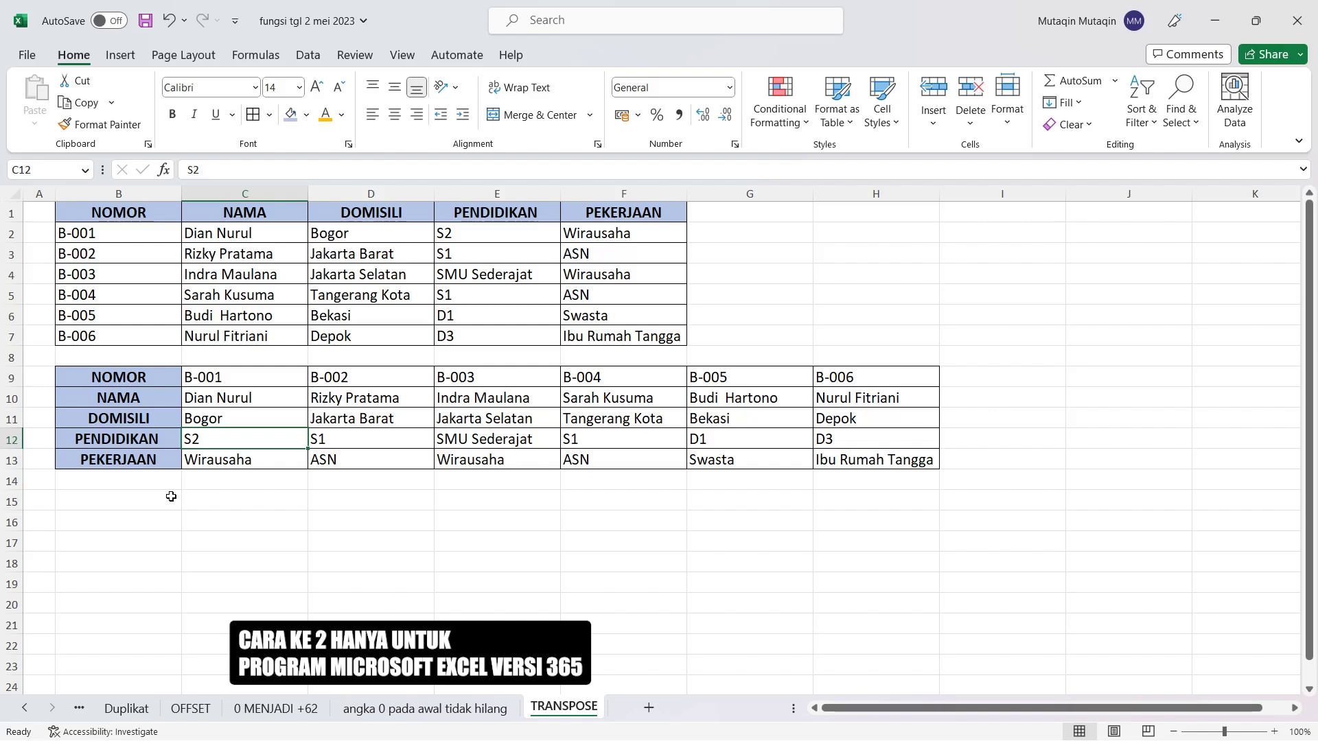
Step: Enter =TRANSPOSE(B1:F7) in B15 so a live transposed copy spills into B15:H19
left_click(146, 502)
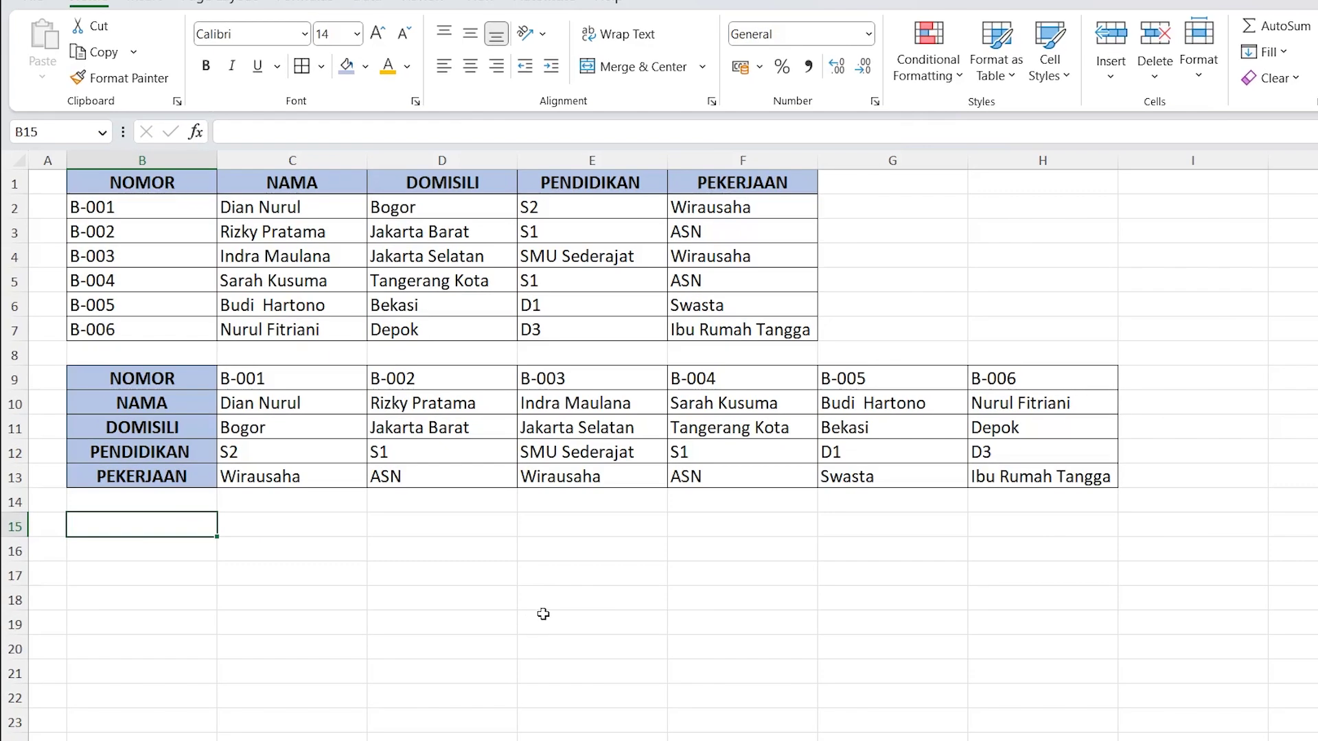
type("=")
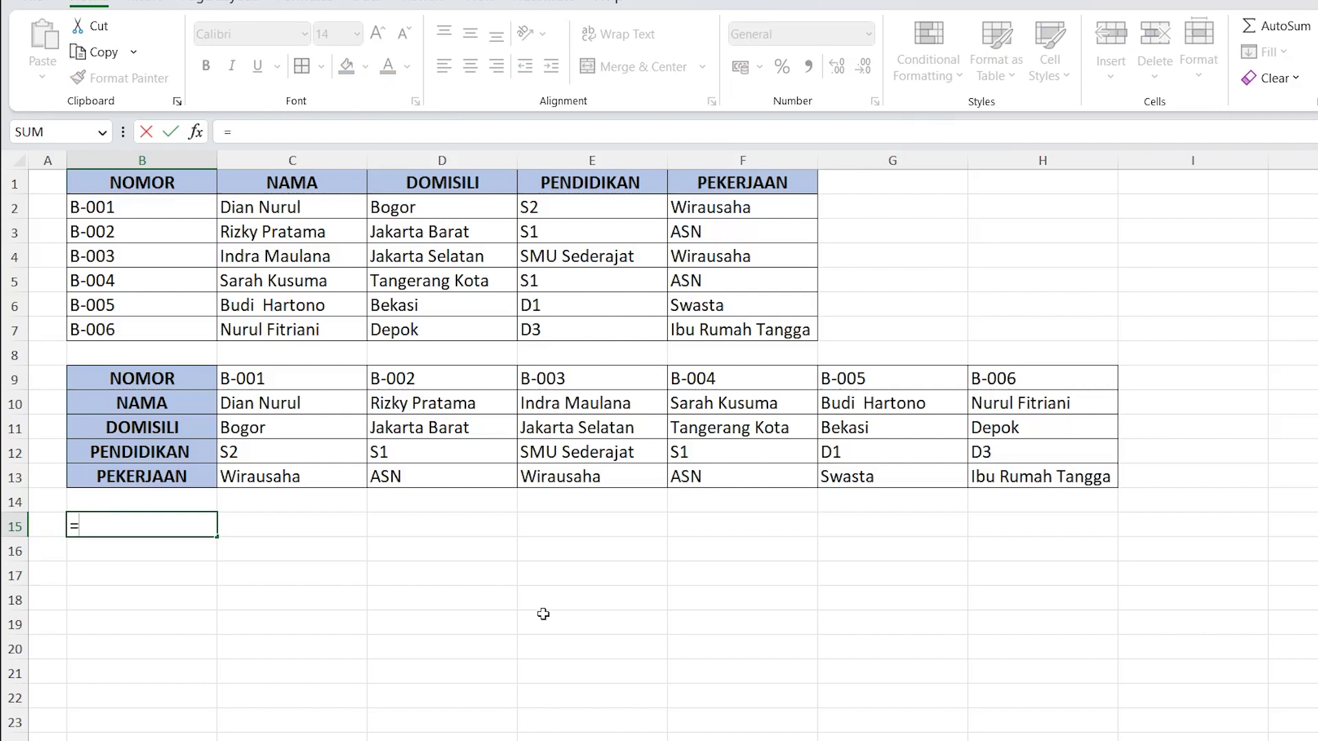
type("TR")
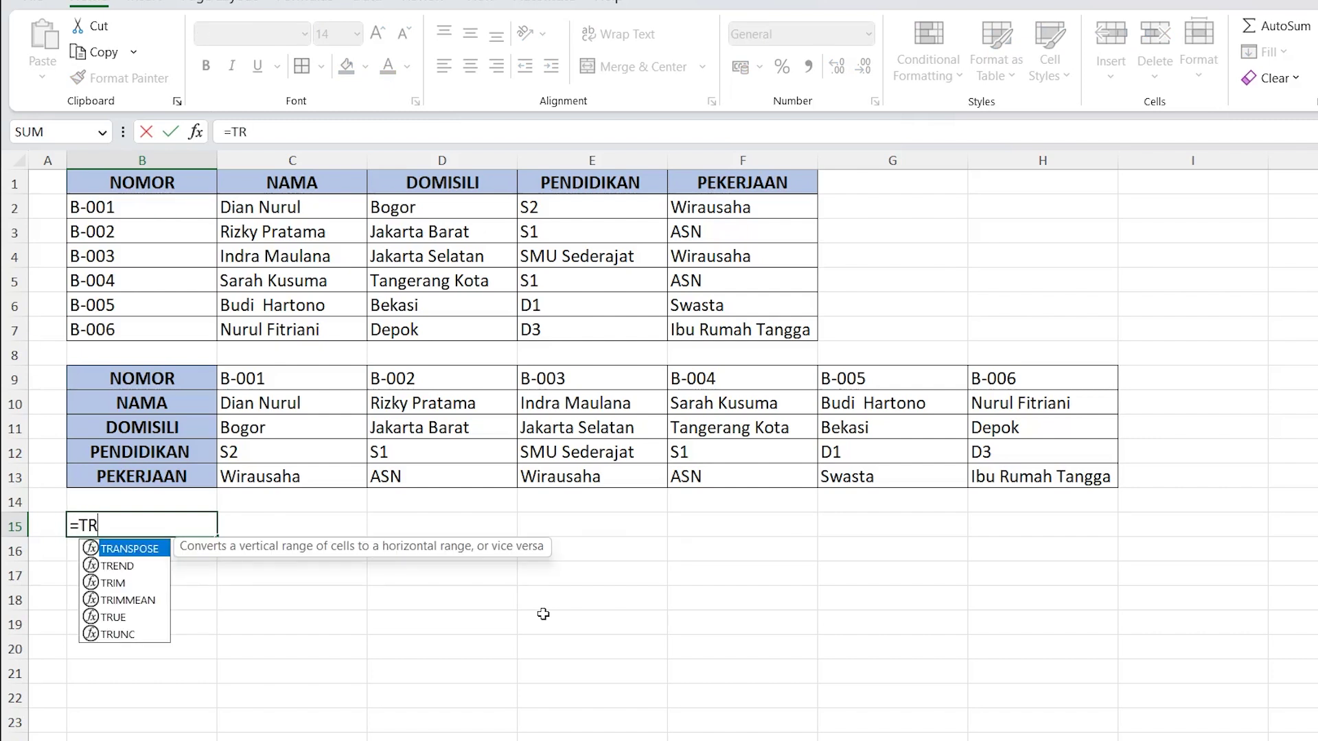
double_click(116, 552)
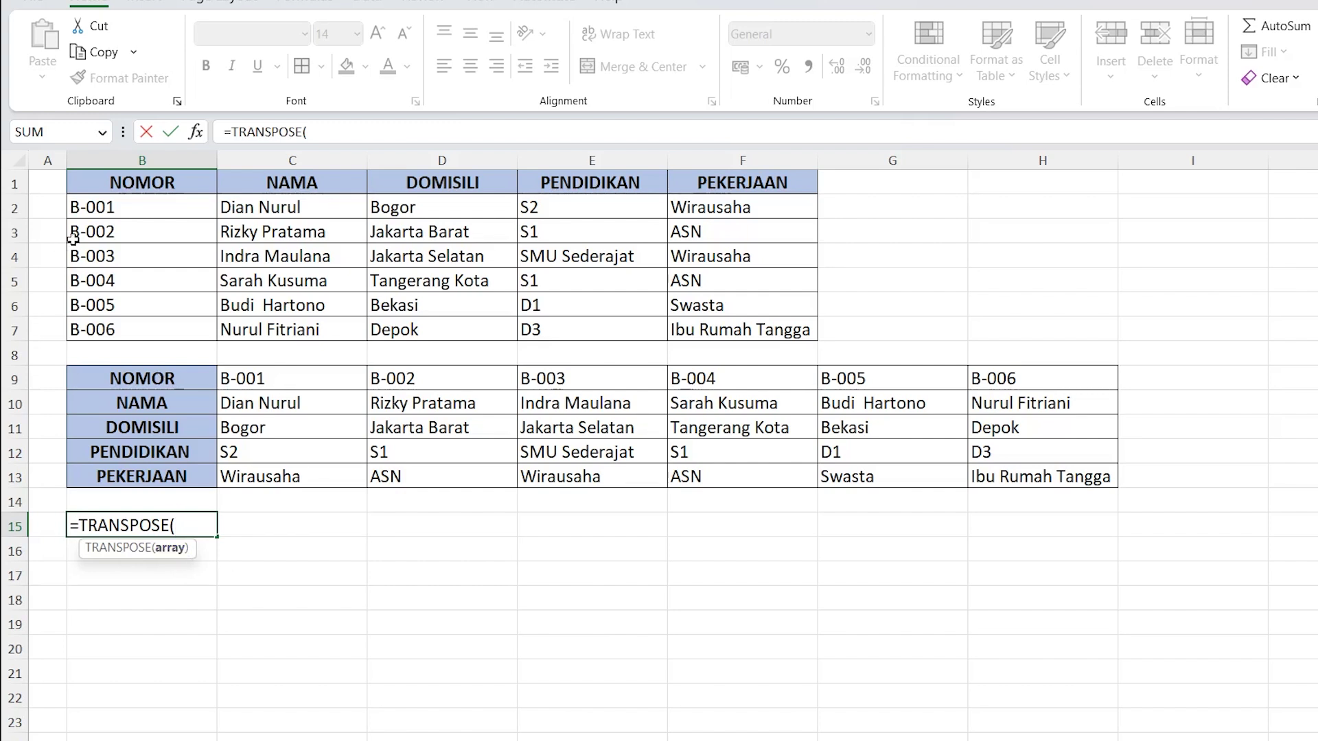
left_click_drag(96, 176, 763, 328)
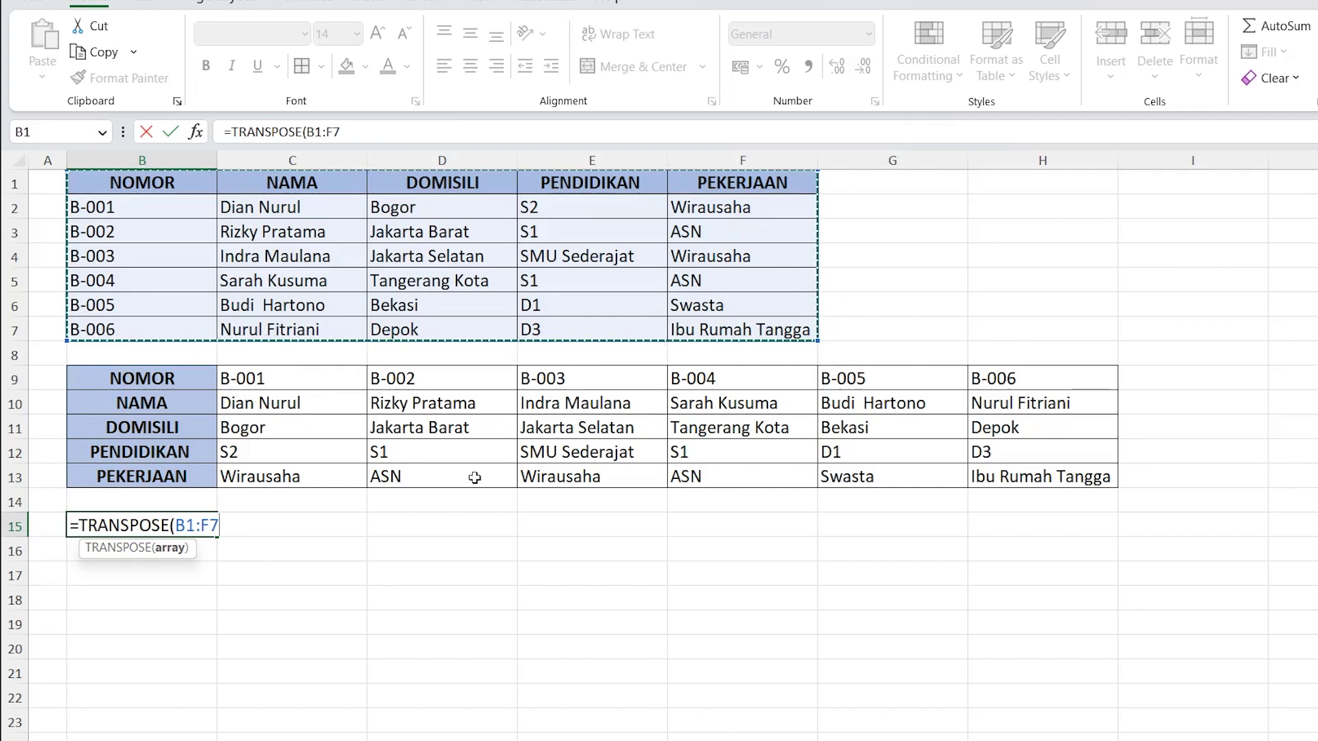
key("Return")
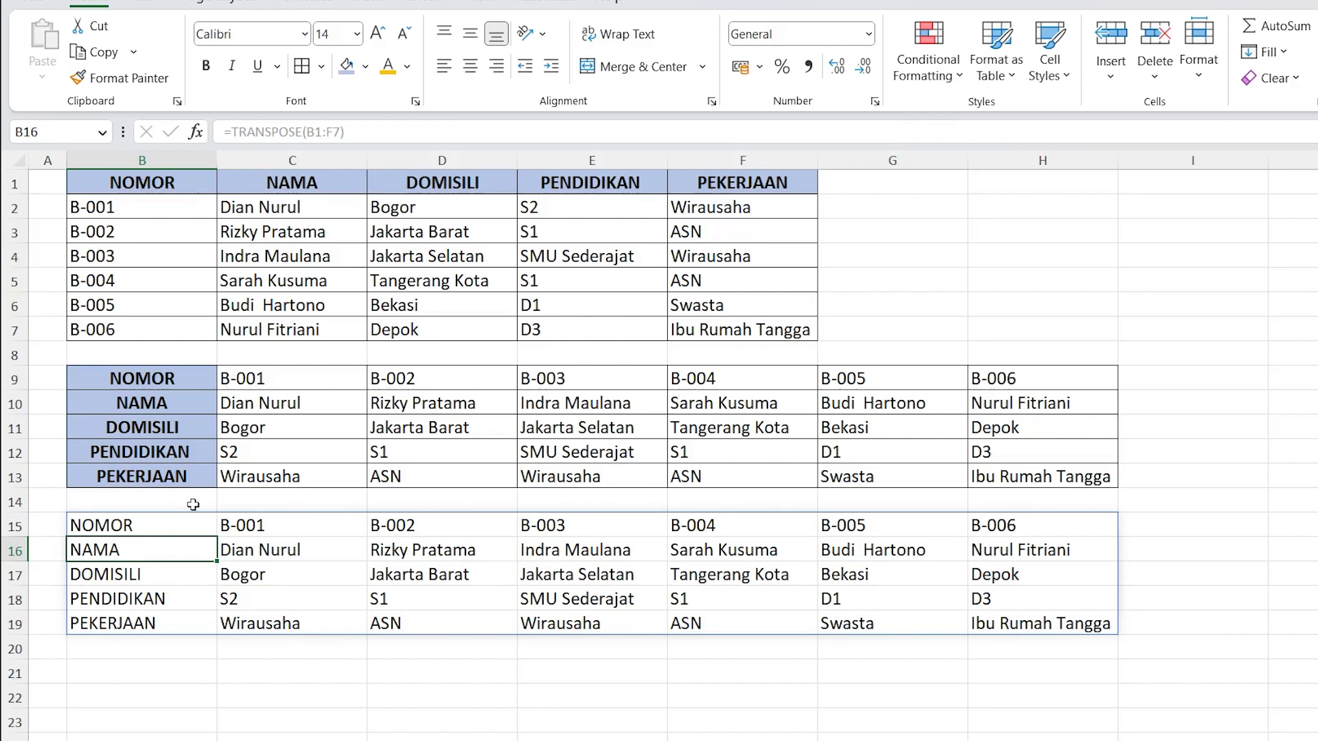
left_click(248, 580)
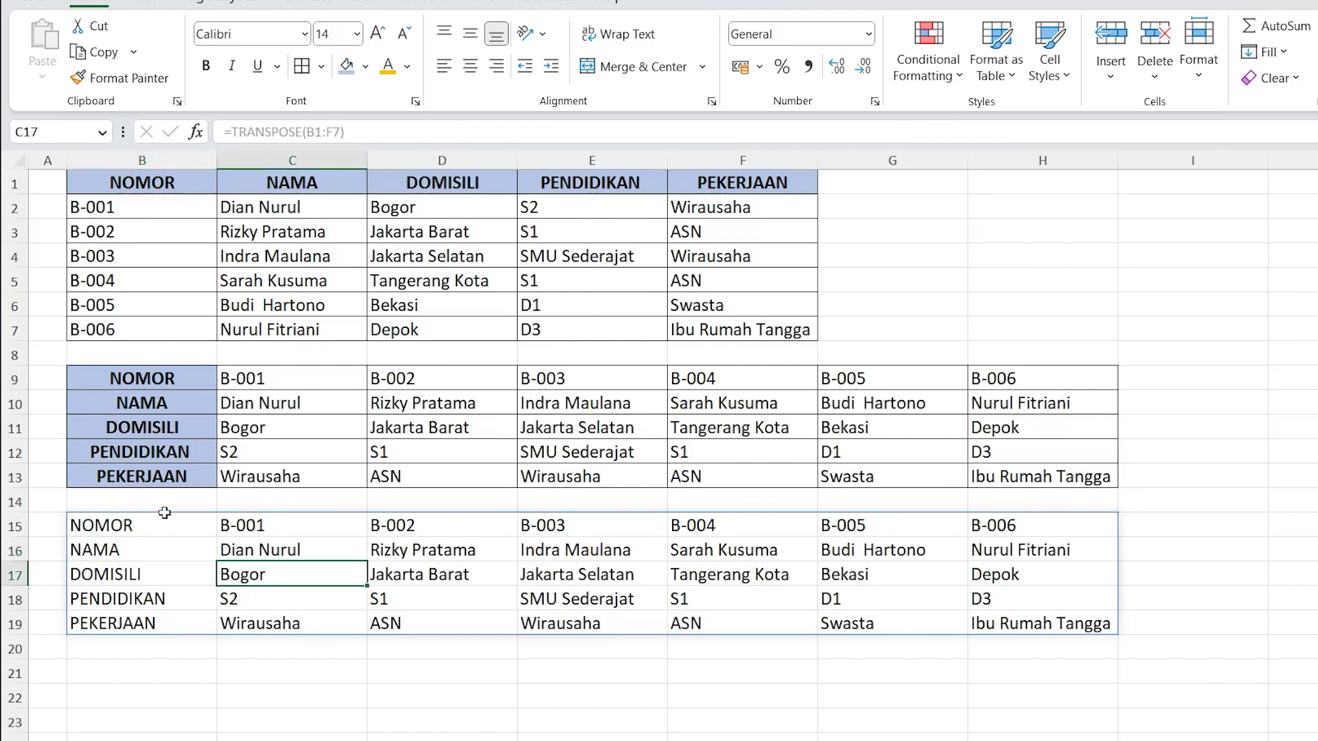
left_click_drag(149, 527, 171, 623)
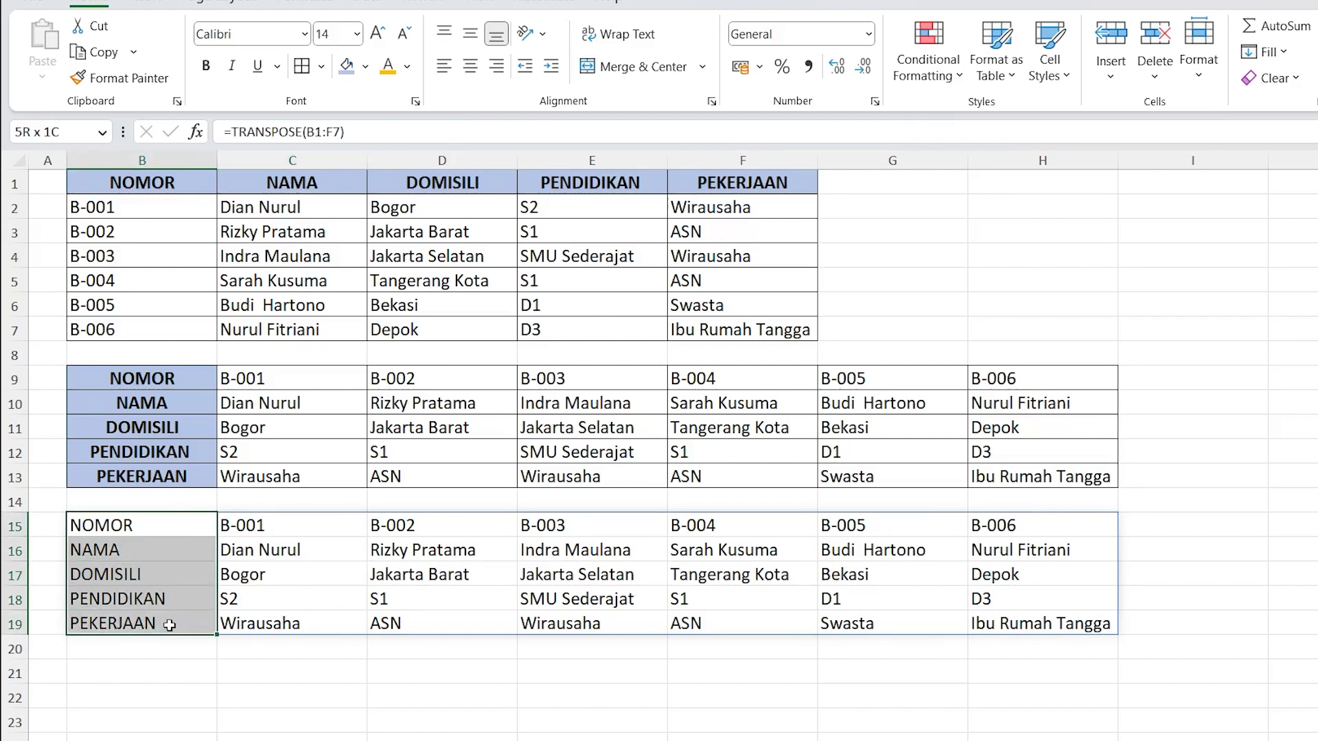
mouse_move(123, 527)
left_mouse_down()
mouse_move(961, 541)
mouse_move(1087, 627)
left_mouse_up()
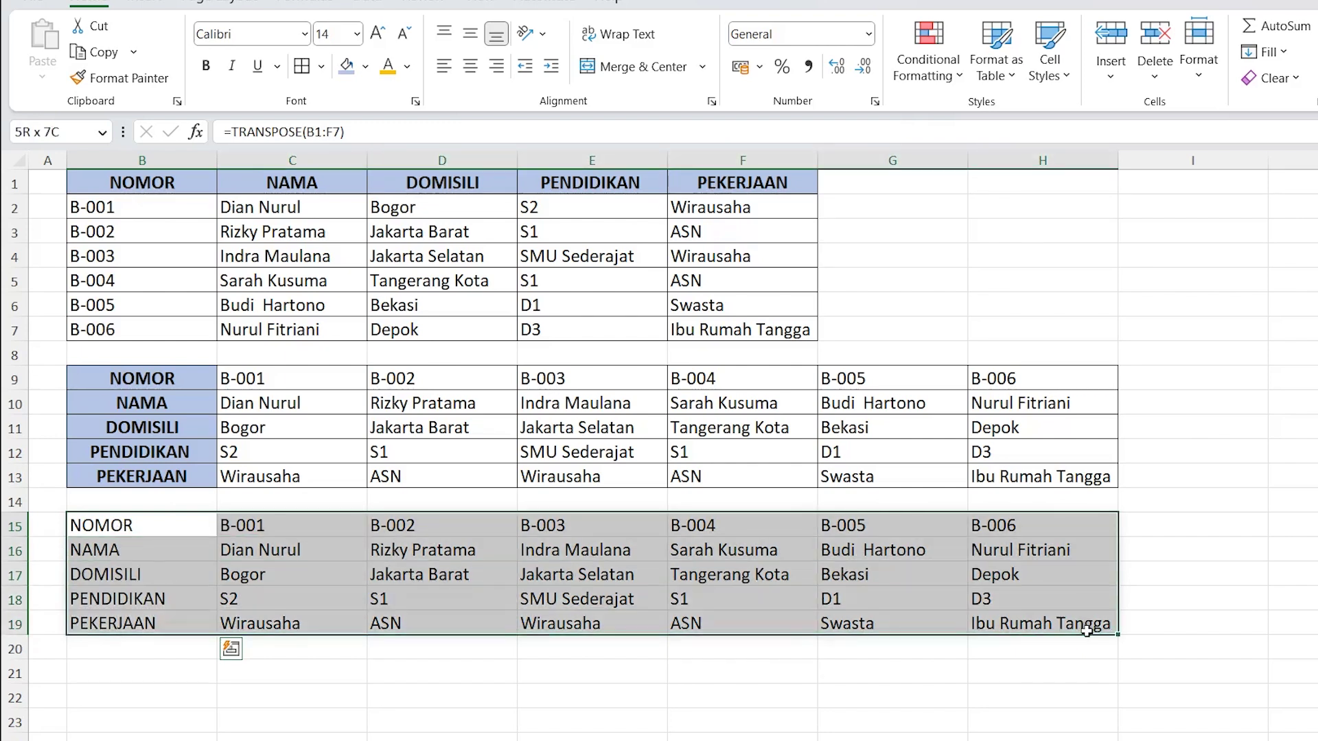
left_click(582, 577)
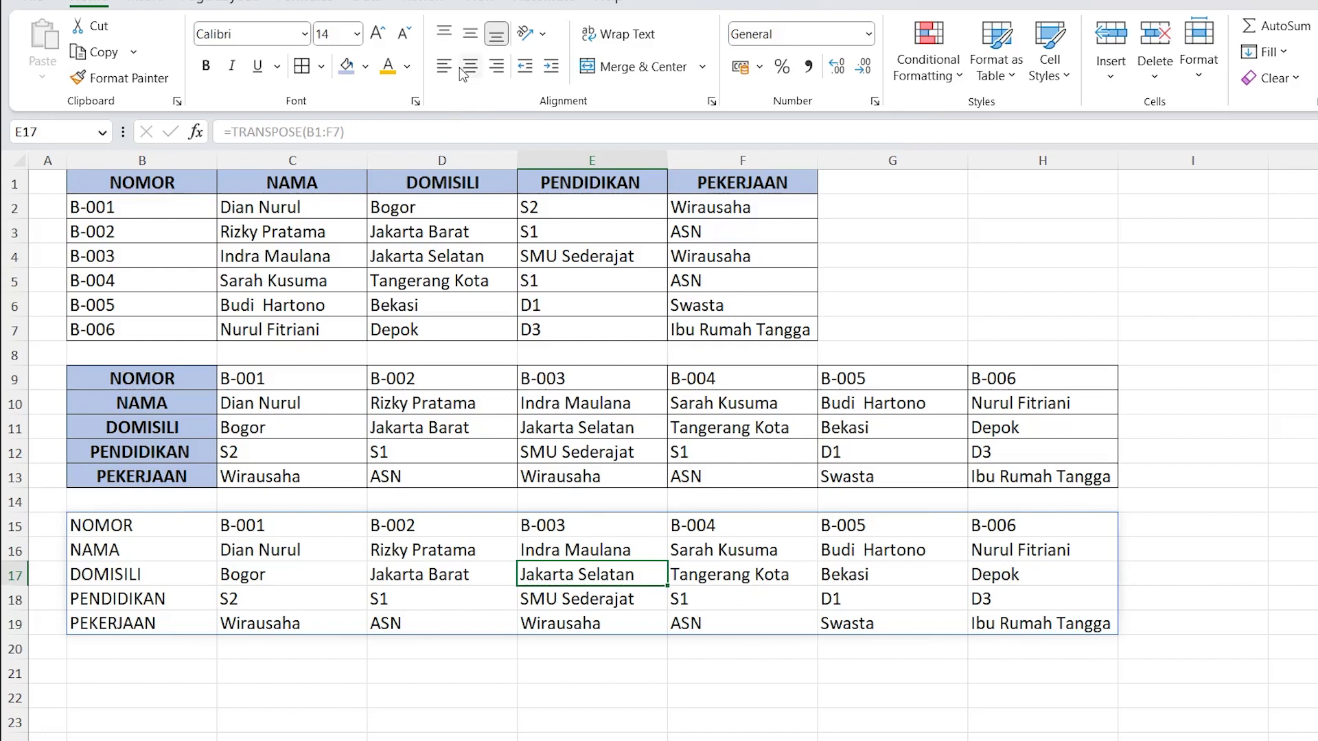
left_click(190, 182)
left_click(231, 181)
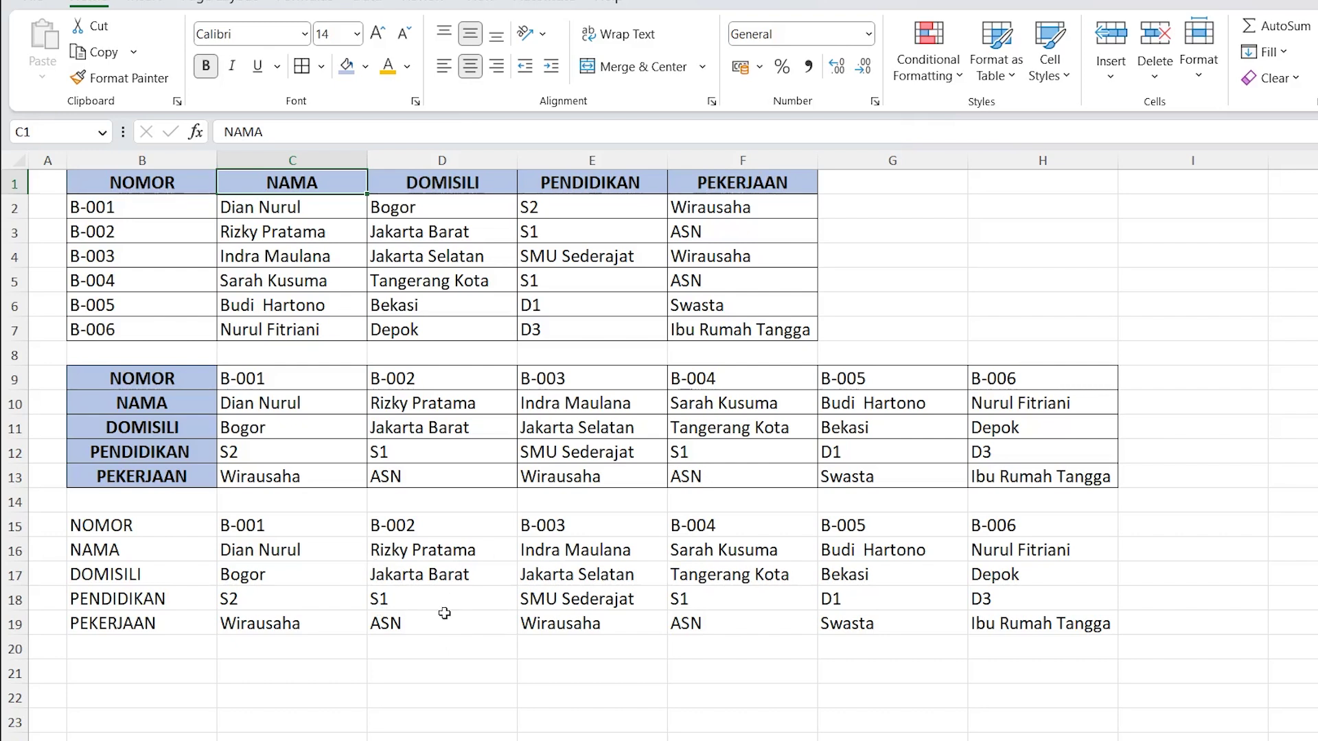
left_click(175, 527)
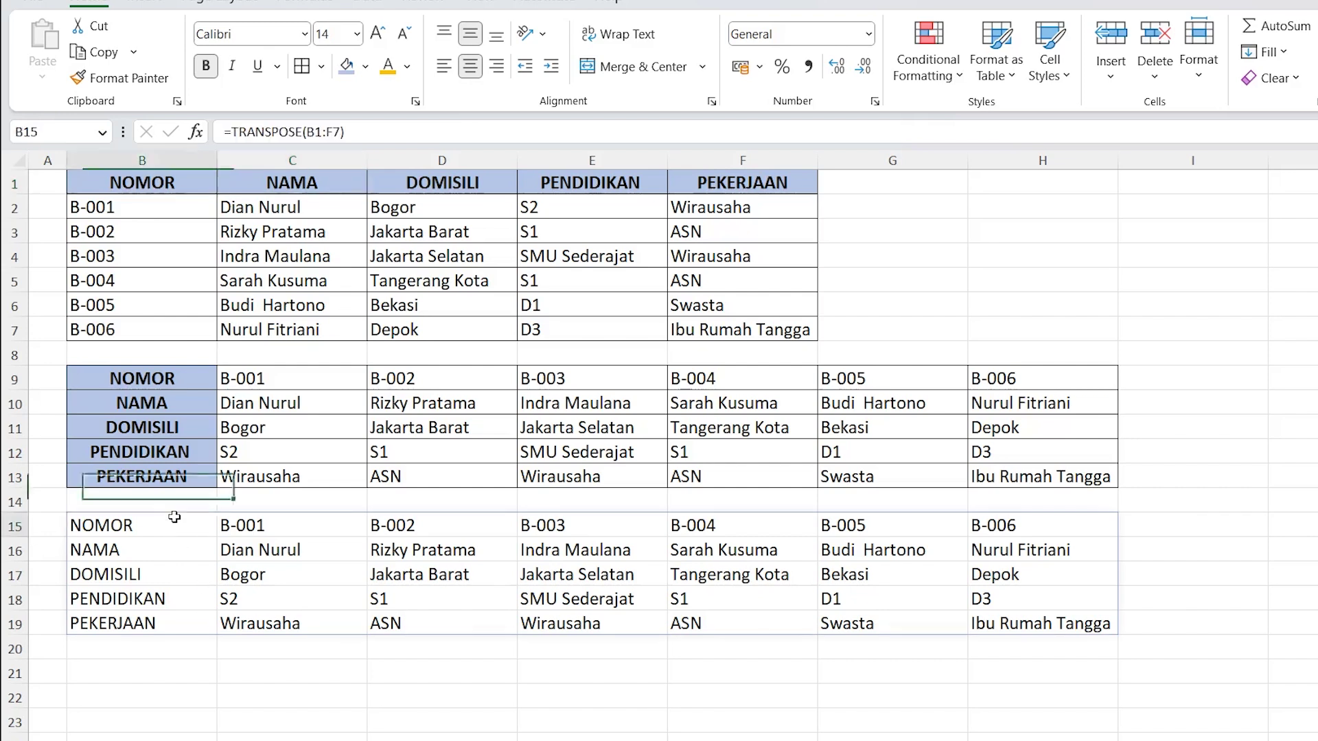
mouse_move(141, 526)
left_mouse_down()
mouse_move(807, 508)
mouse_move(1098, 626)
left_mouse_up()
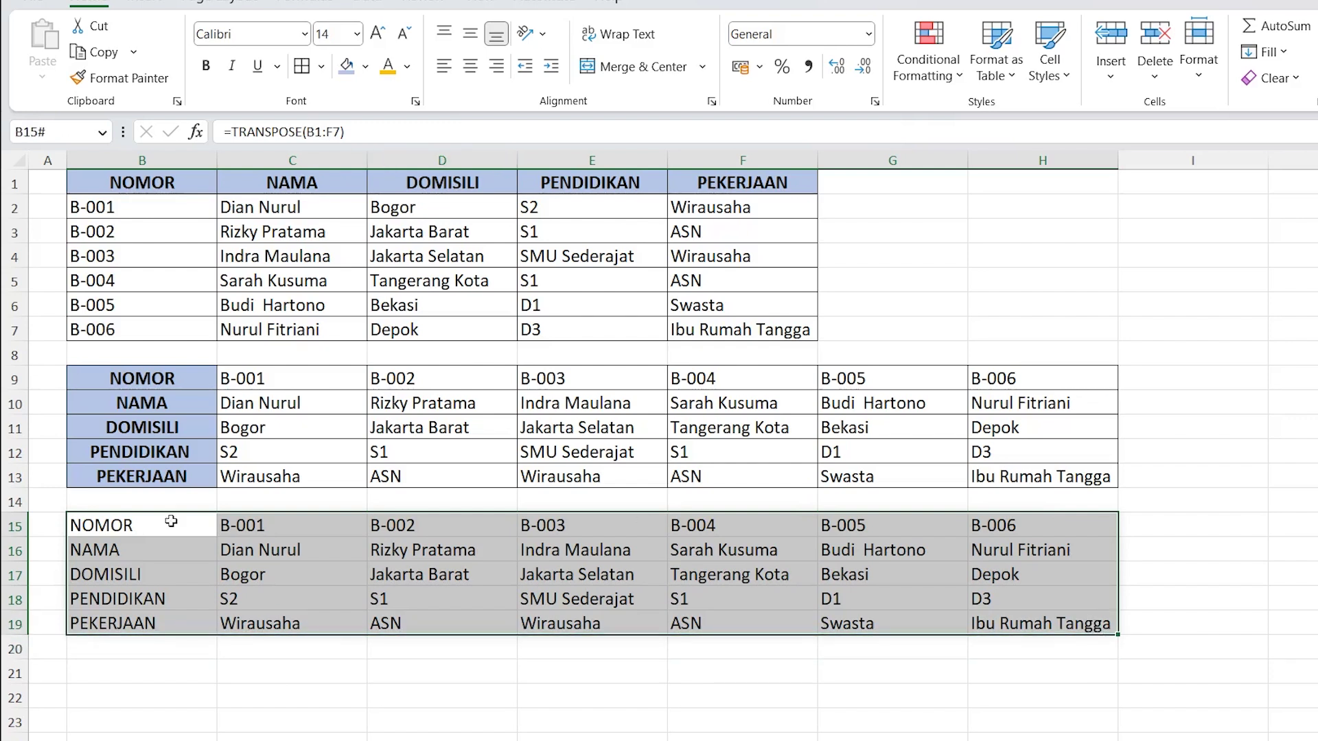
left_click_drag(154, 522, 176, 619)
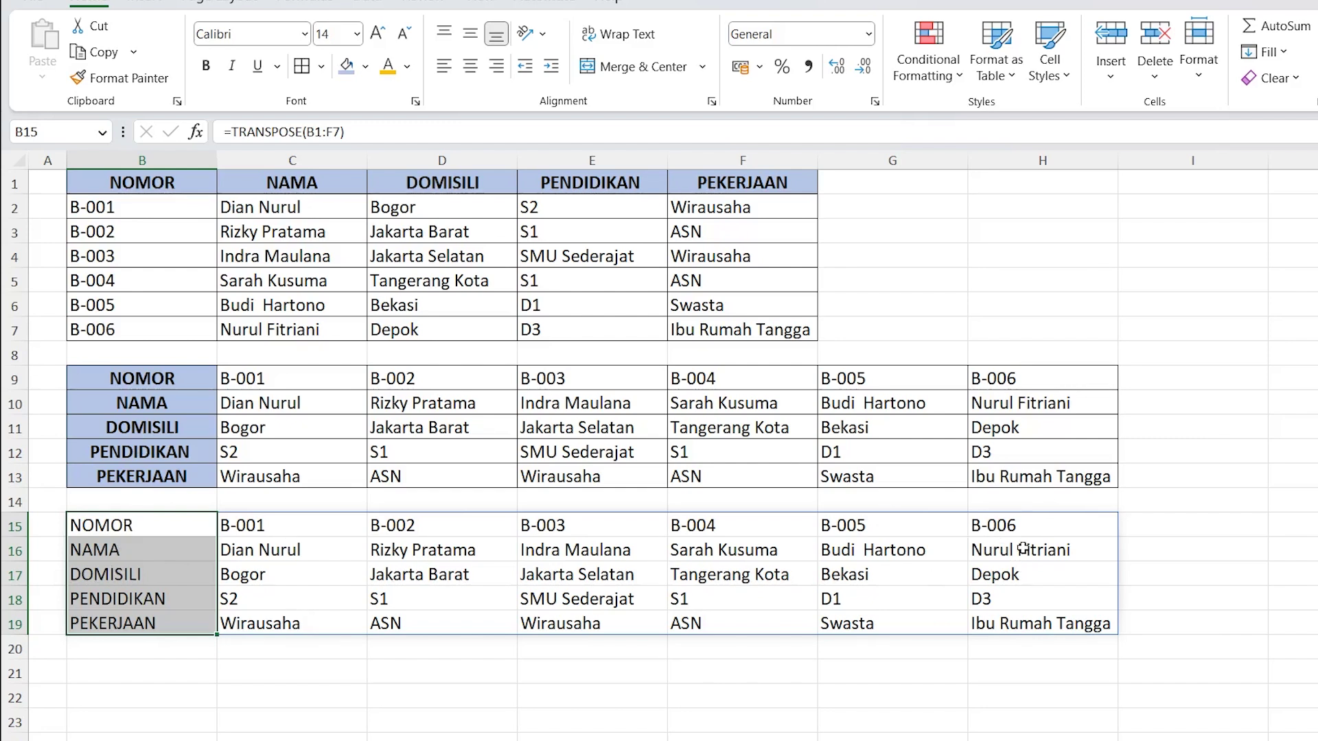
left_click_drag(139, 376, 1083, 483)
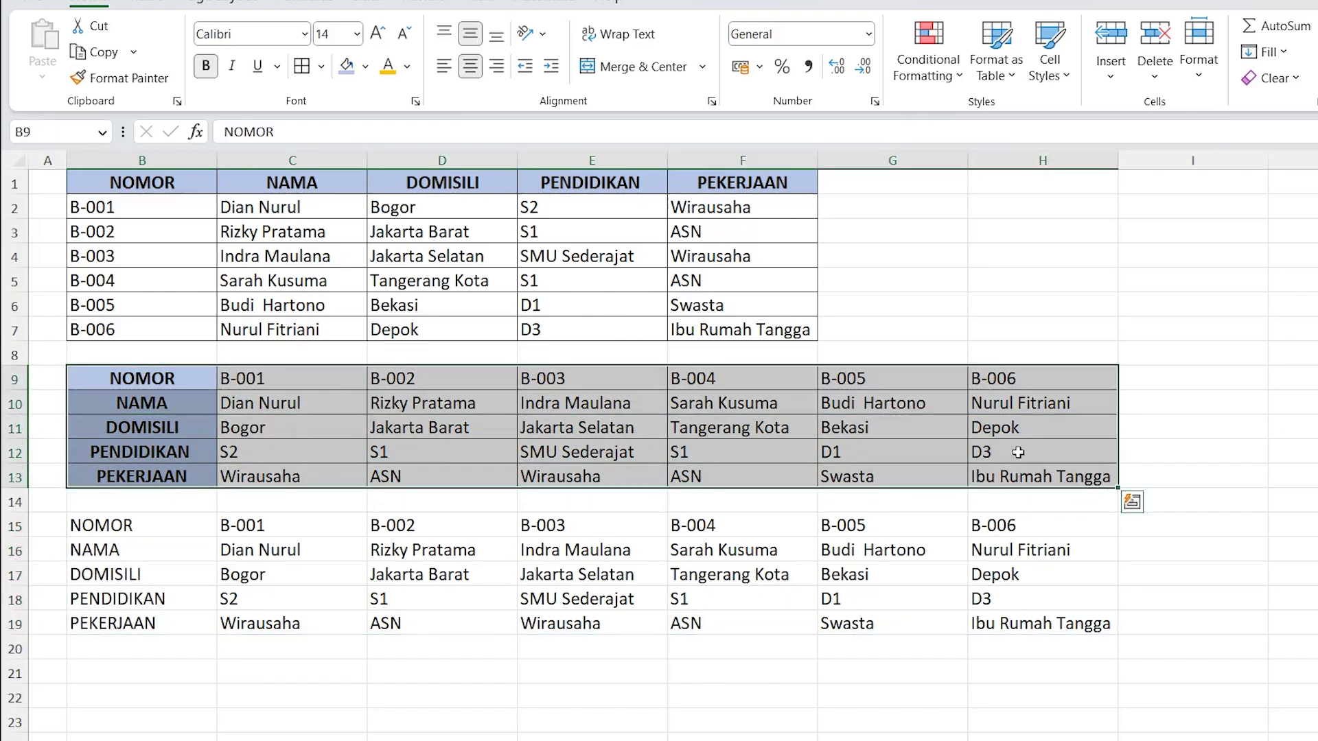
Step: Copy B9:H13 and Paste Special only its Formats onto B15
right_click(897, 440)
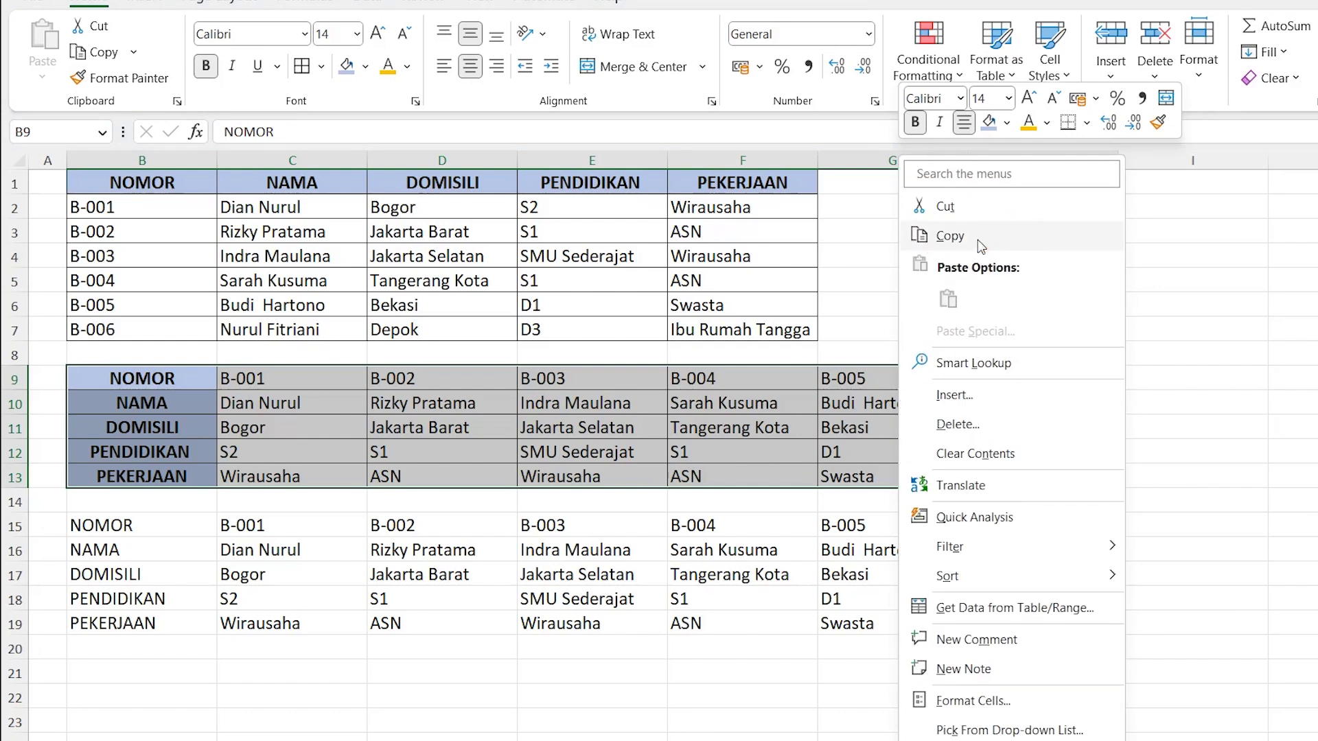
left_click(950, 235)
left_click(130, 523)
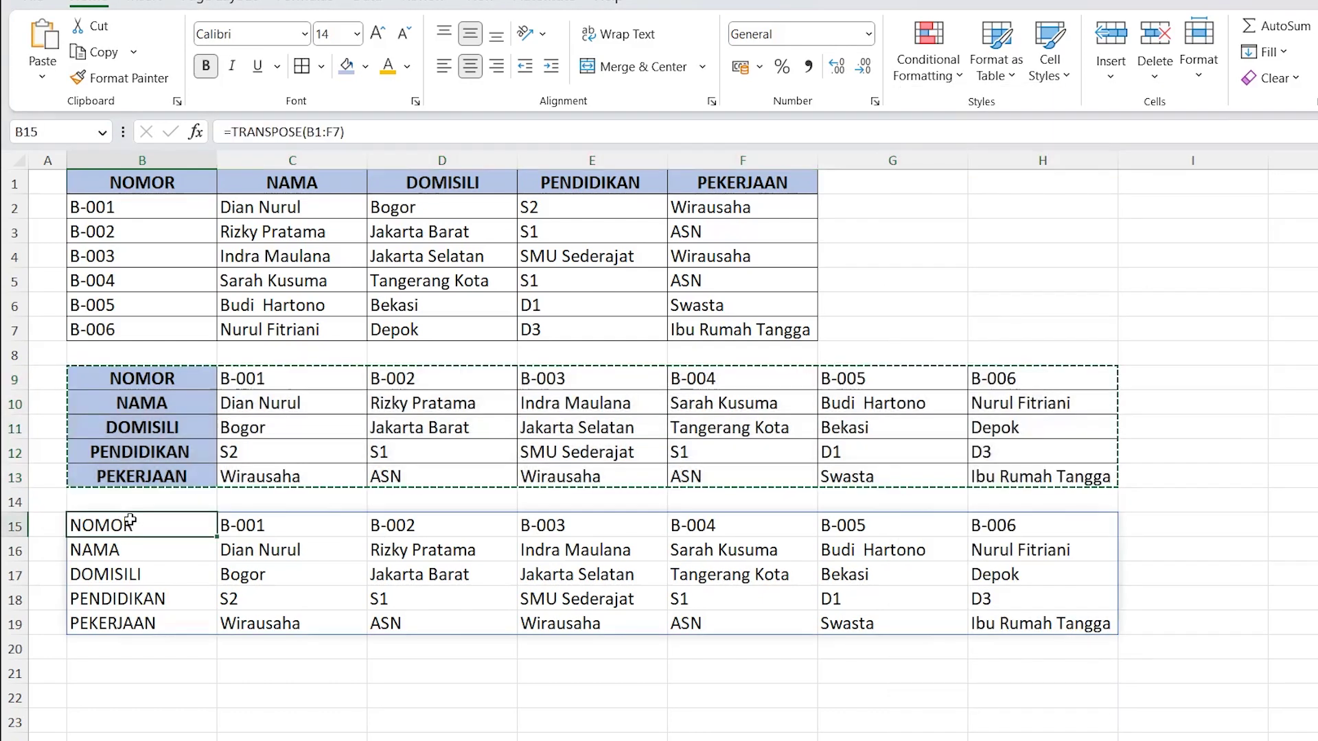
right_click(130, 523)
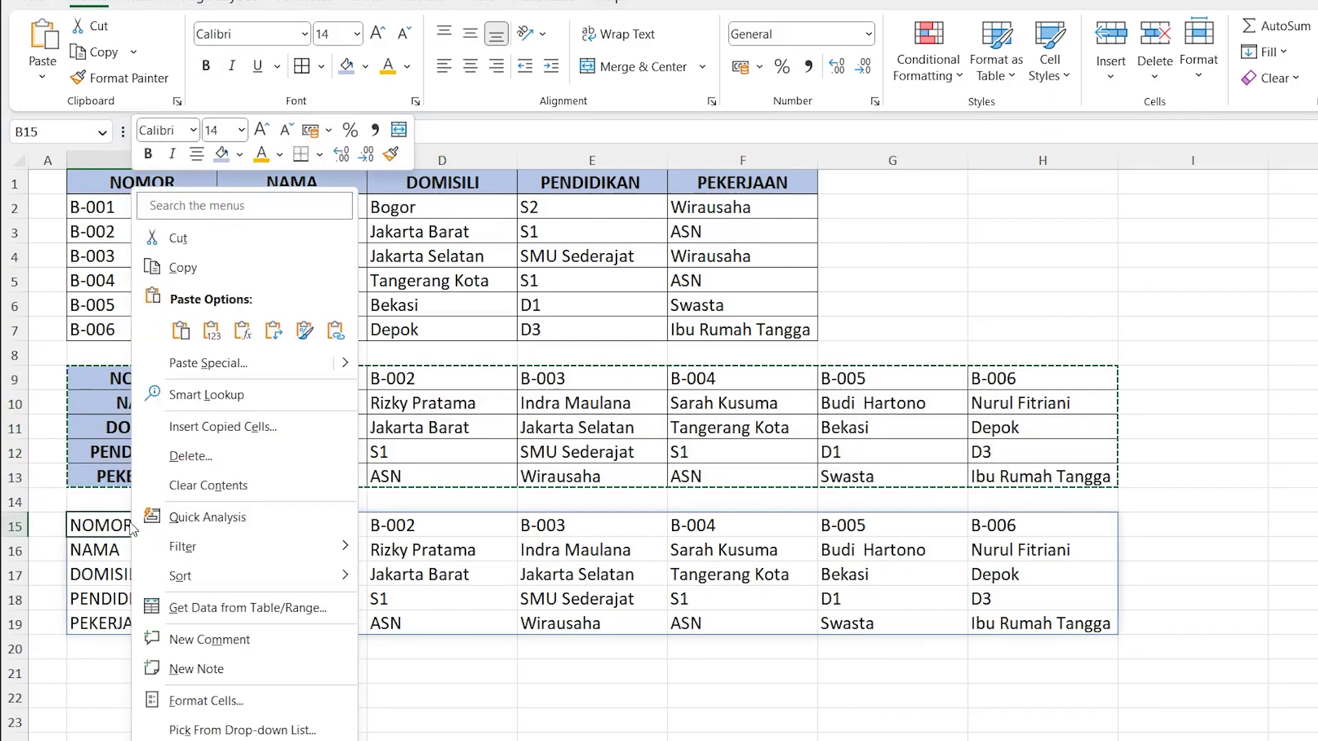
left_click(226, 366)
left_click(63, 339)
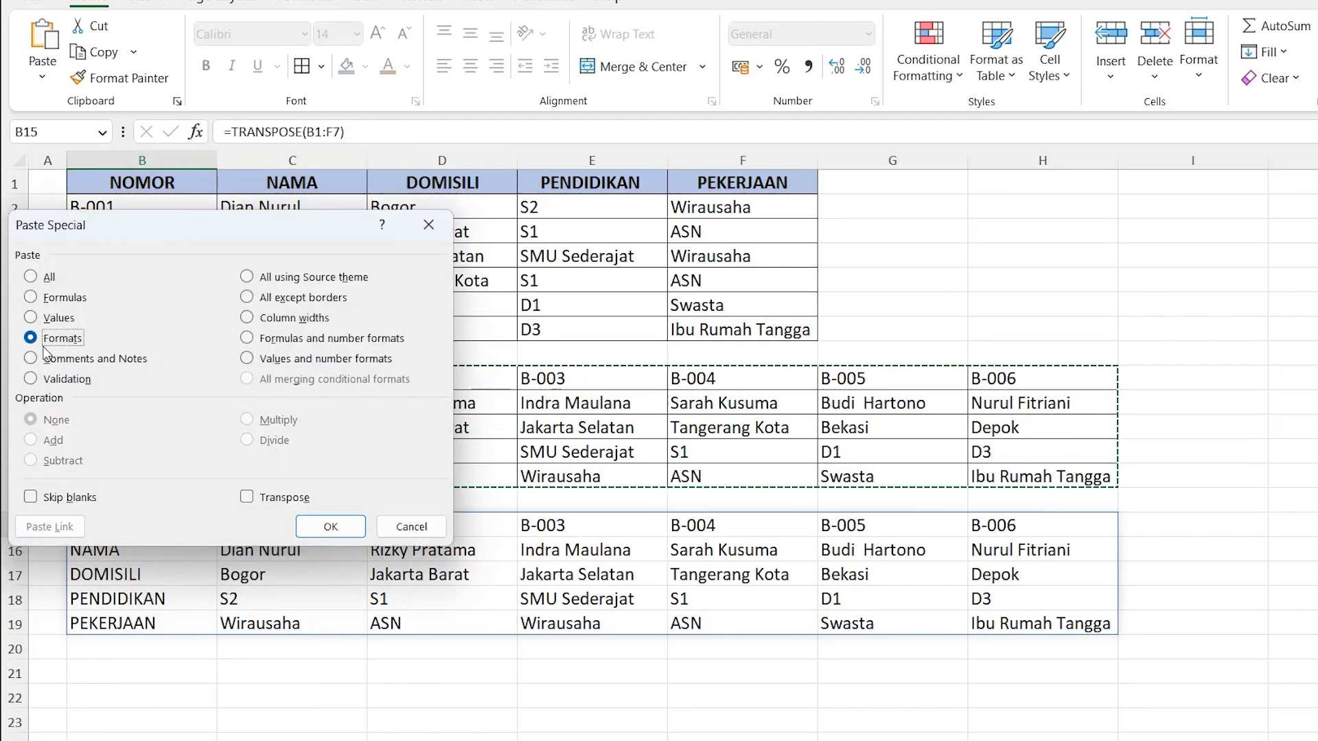
left_click(328, 527)
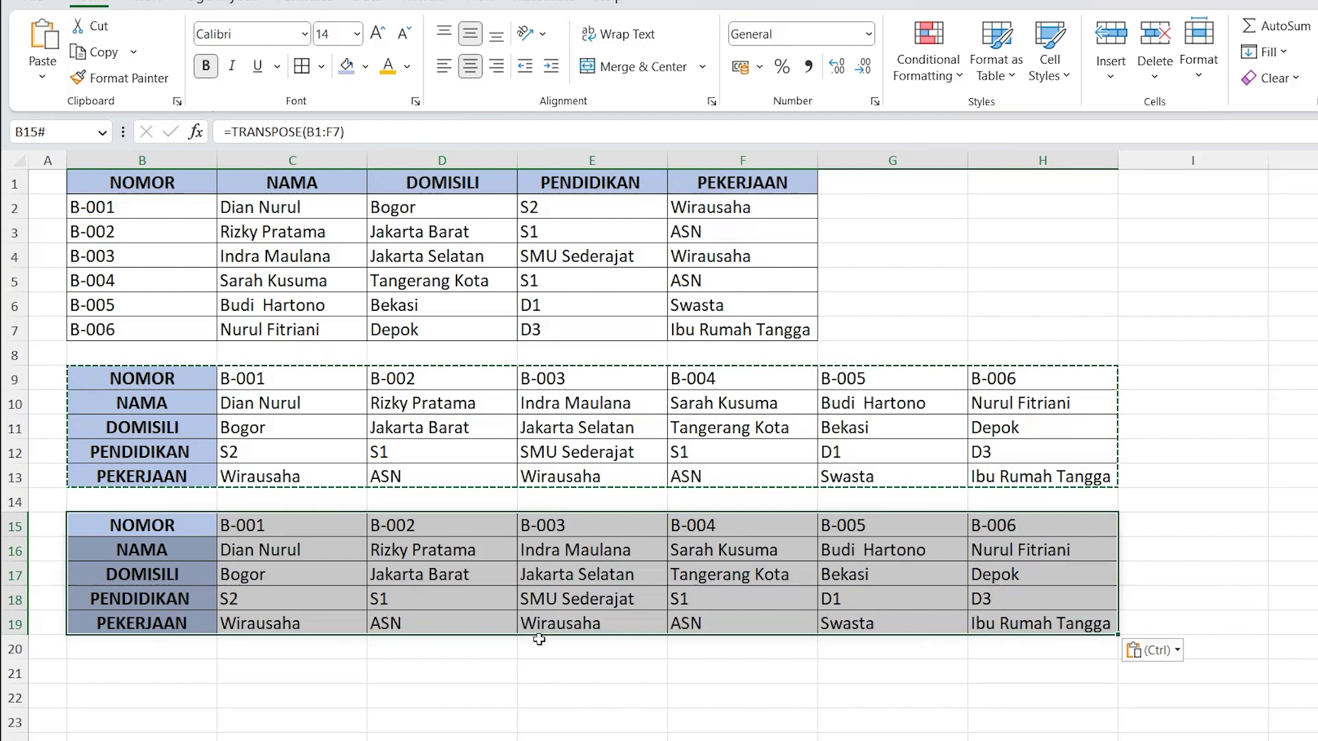
left_click(277, 546)
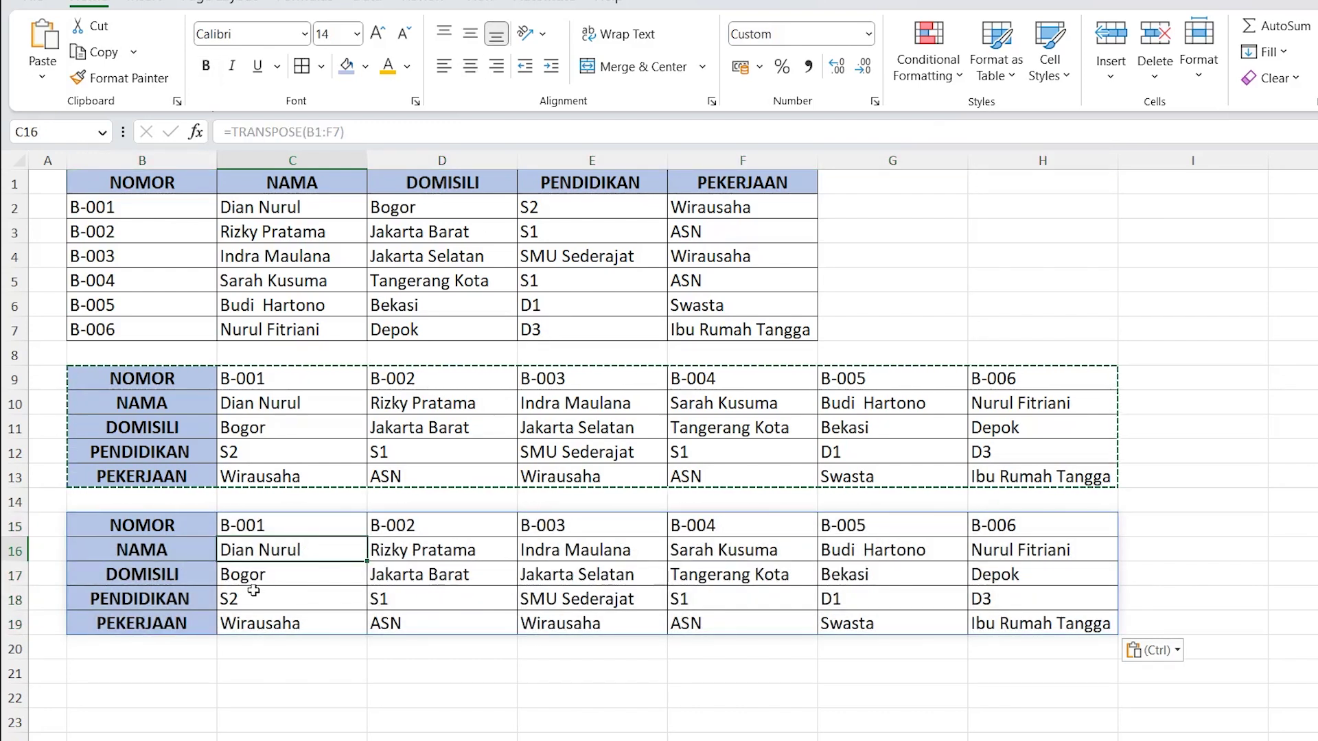
left_click(425, 550)
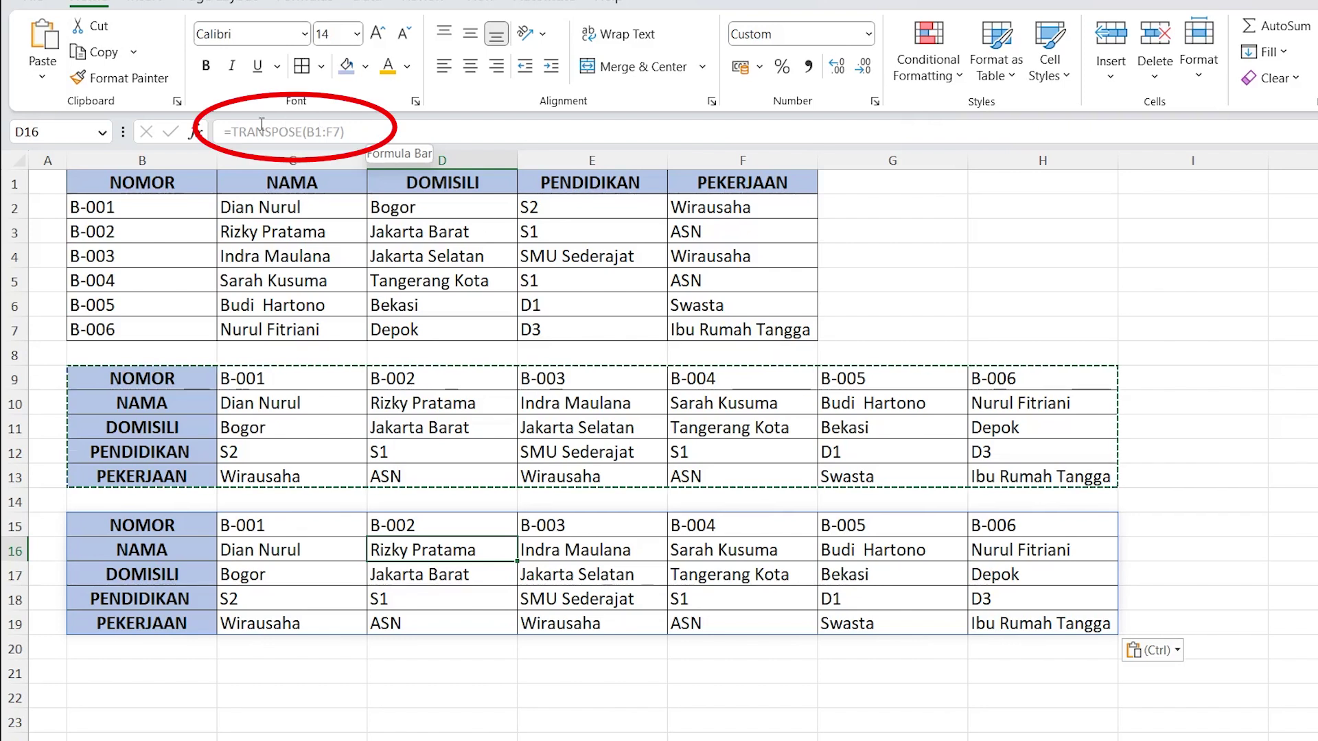
left_click(575, 549)
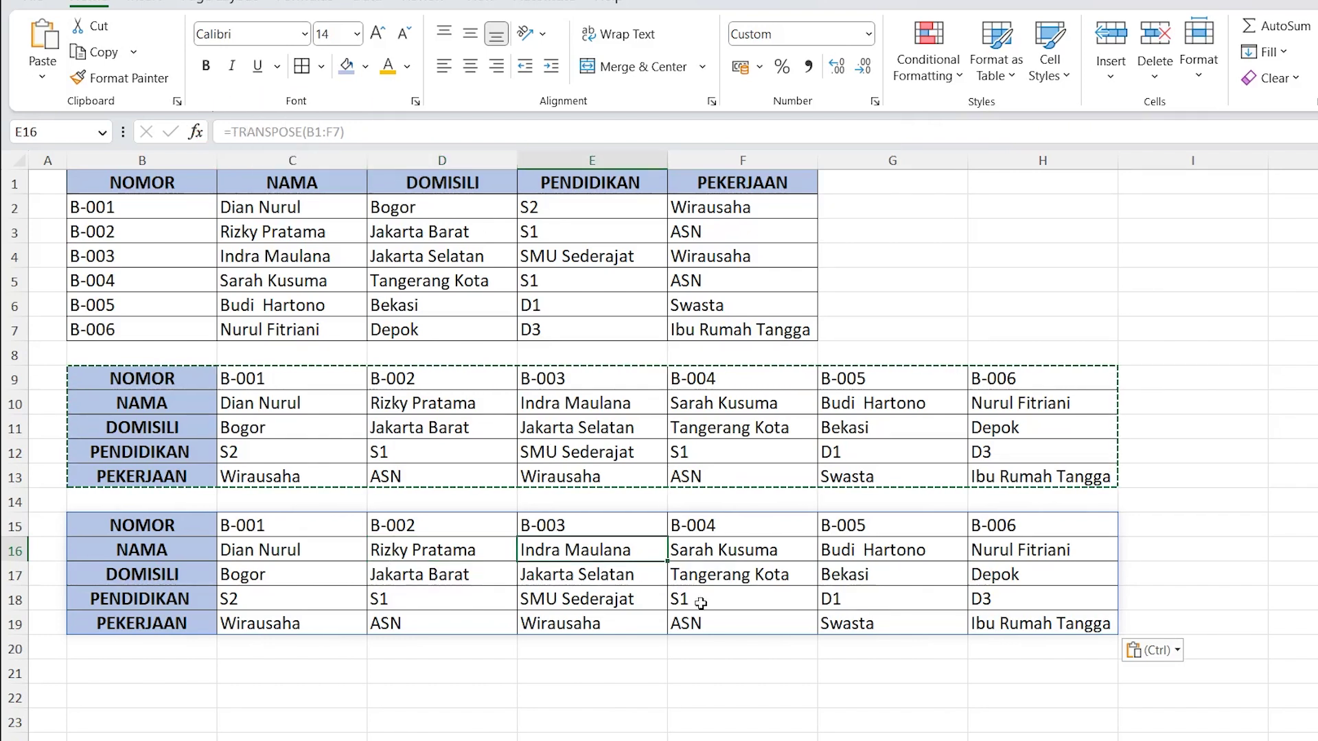
left_click(592, 426)
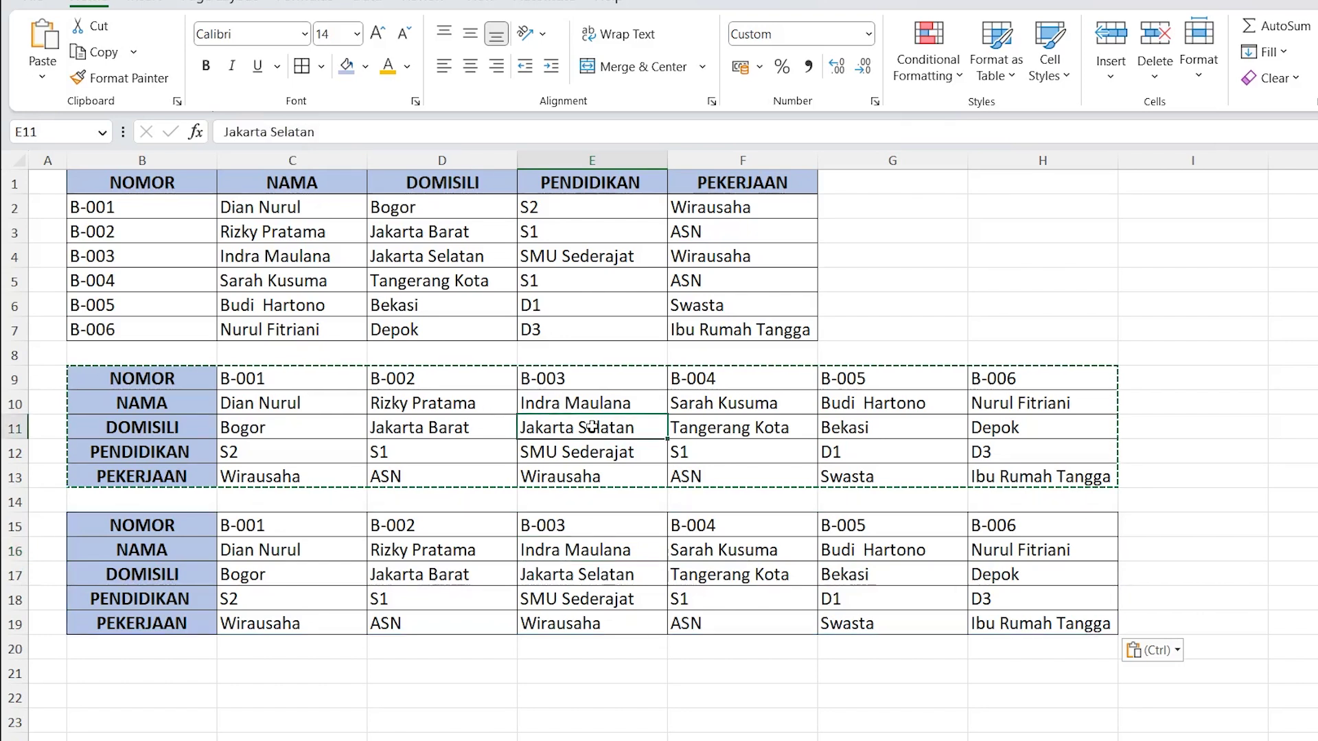
left_click(481, 398)
left_click(317, 407)
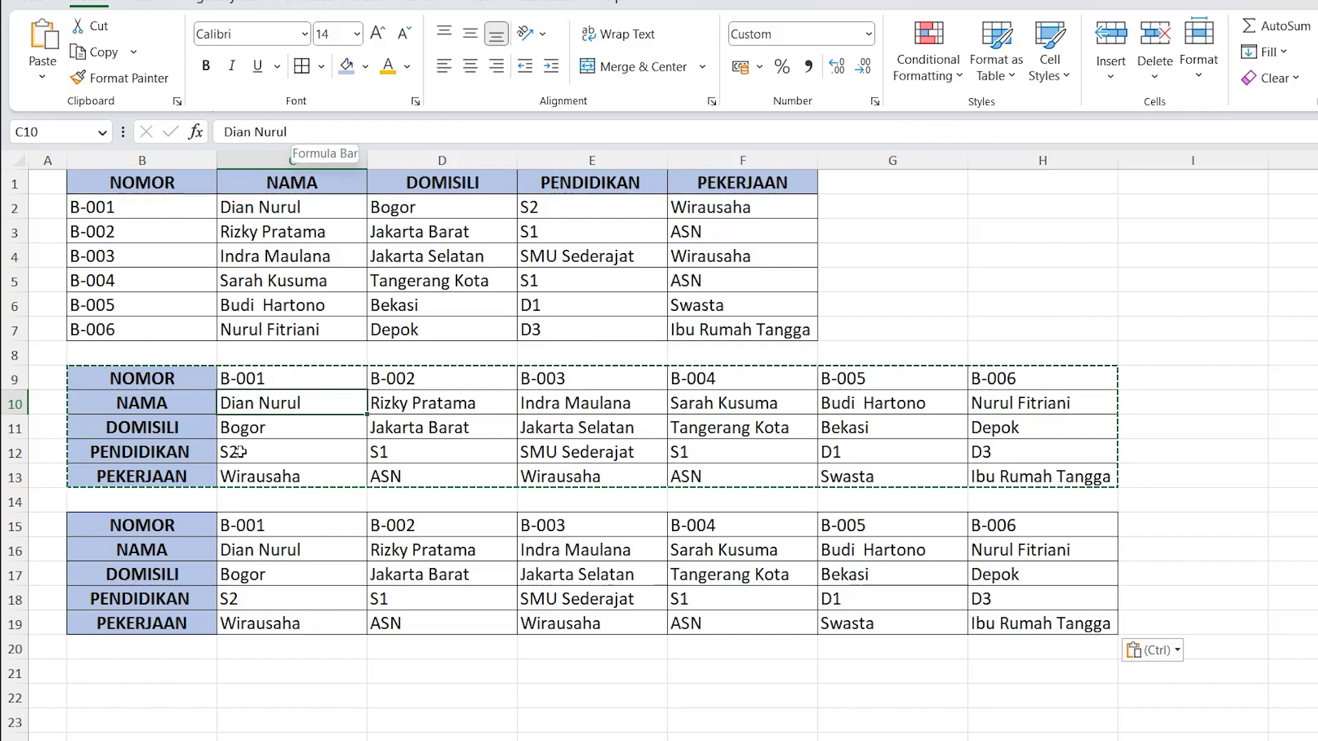
key("Down")
key("Down")
left_click(433, 570)
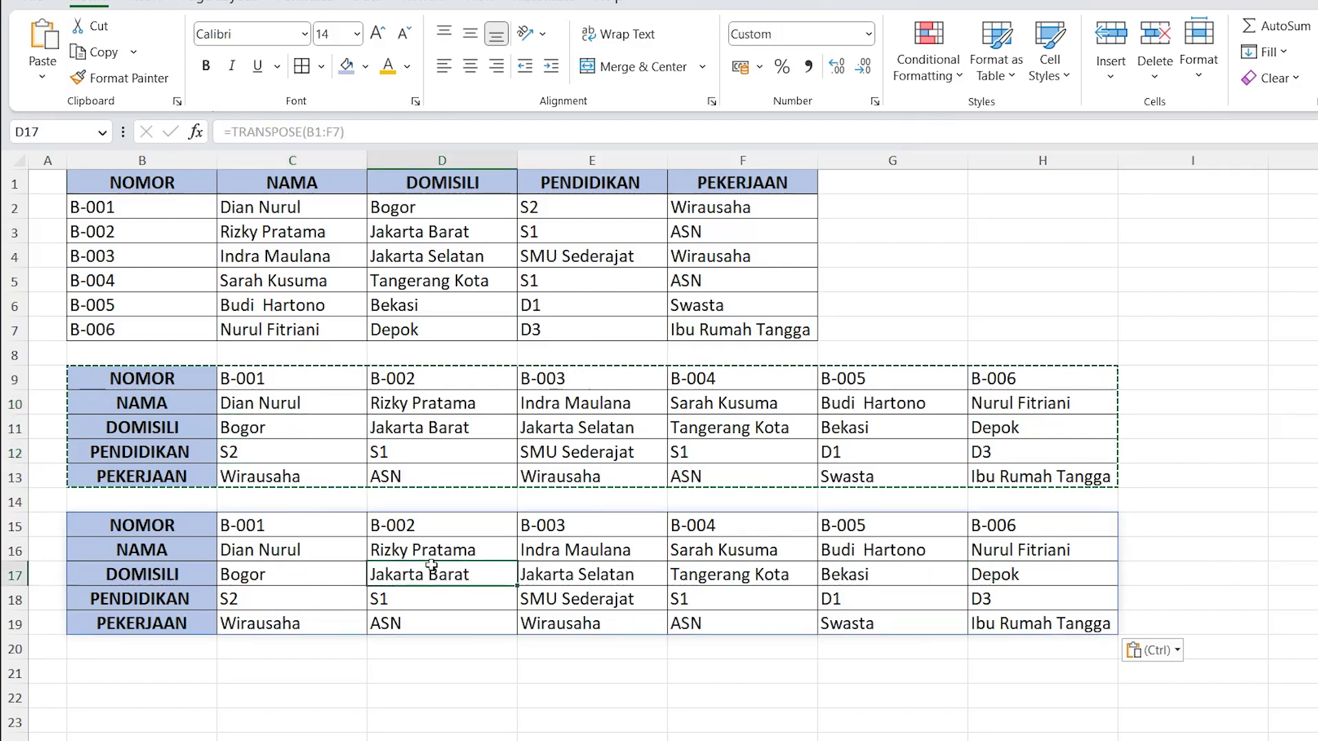
left_click(422, 528)
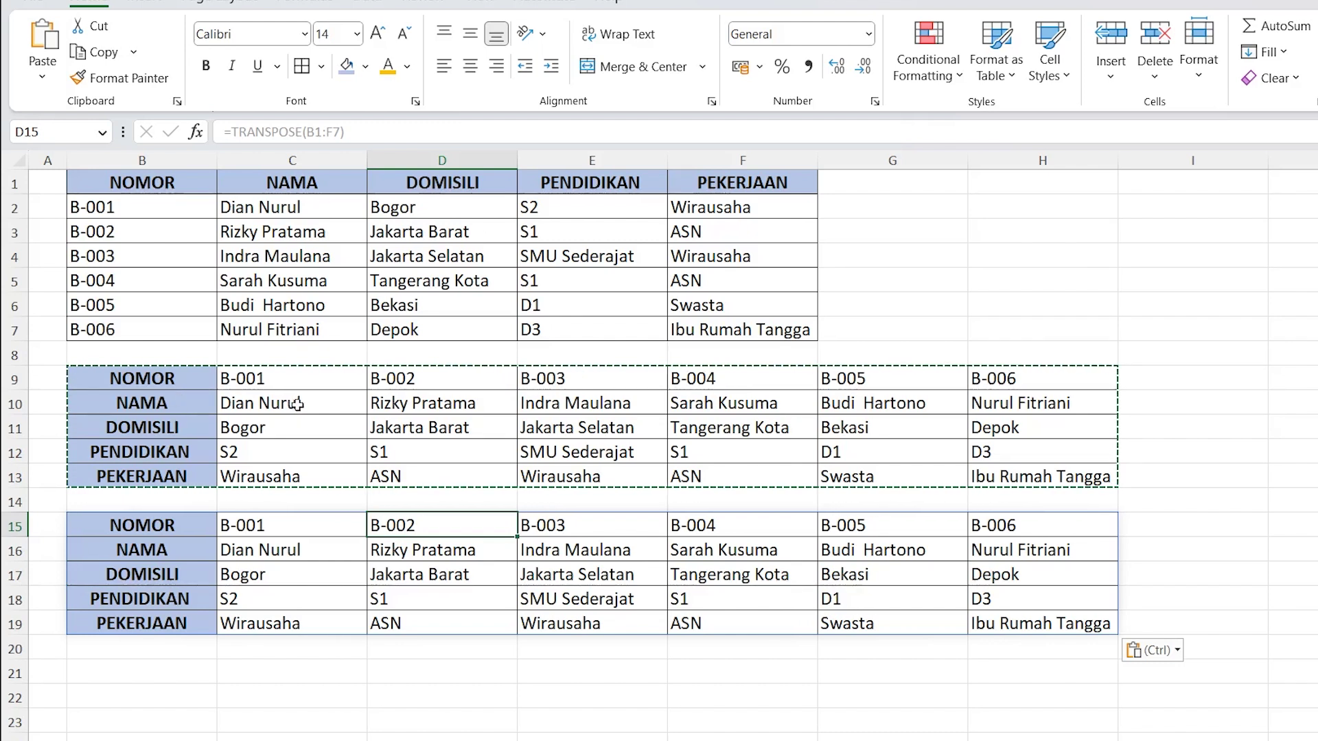
left_click(268, 204)
left_click(450, 203)
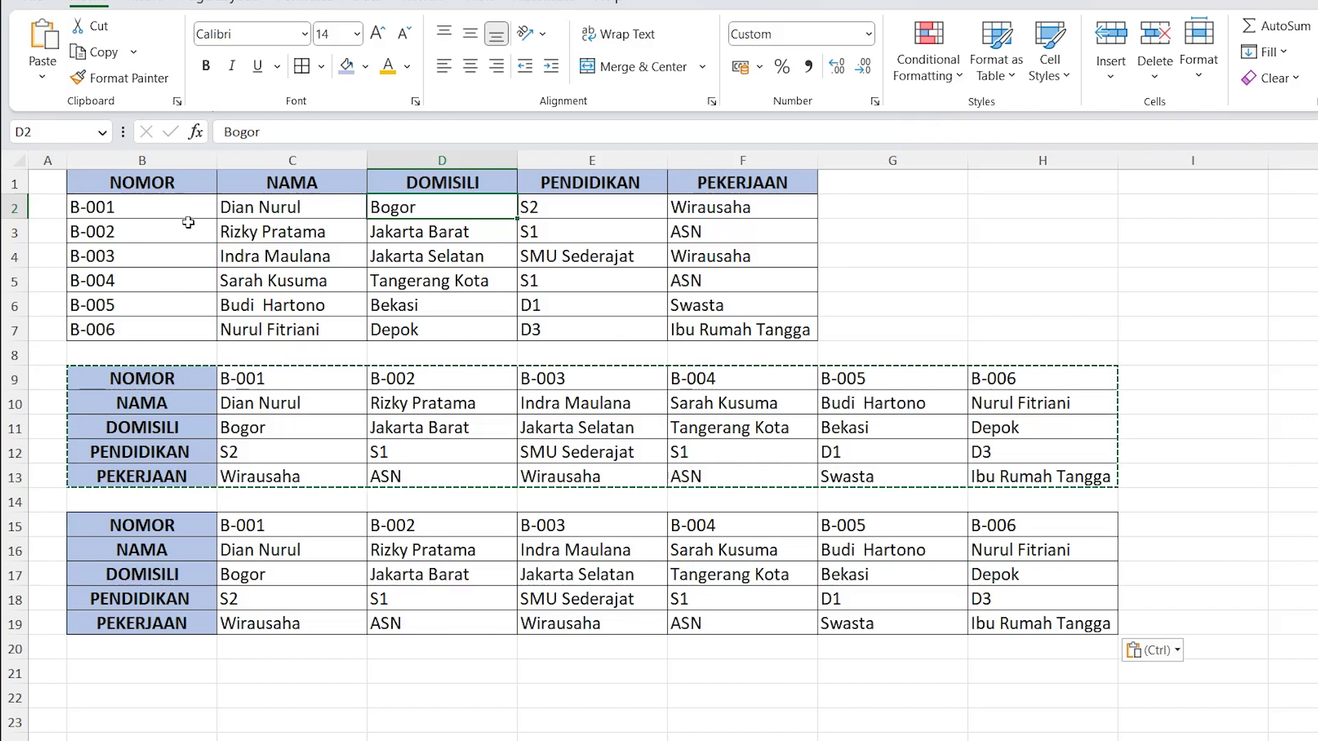
left_click(449, 424)
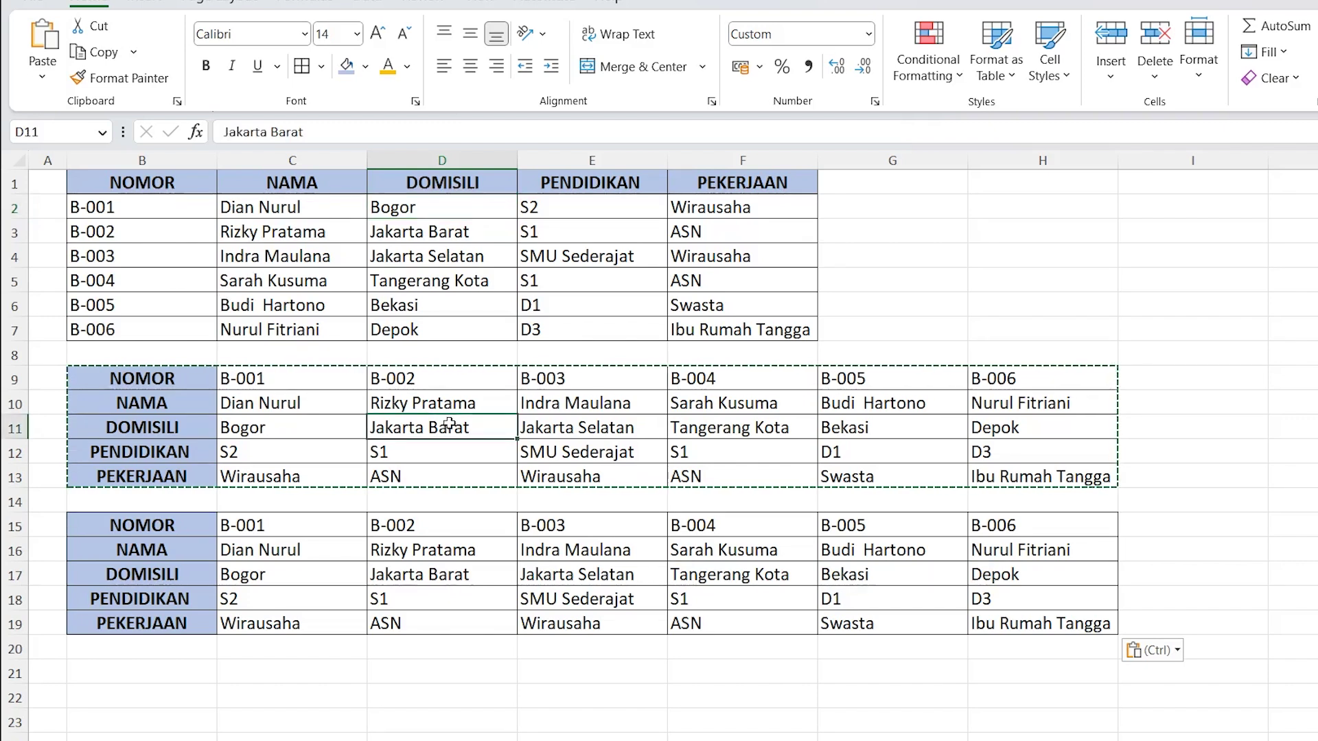
left_click(301, 549)
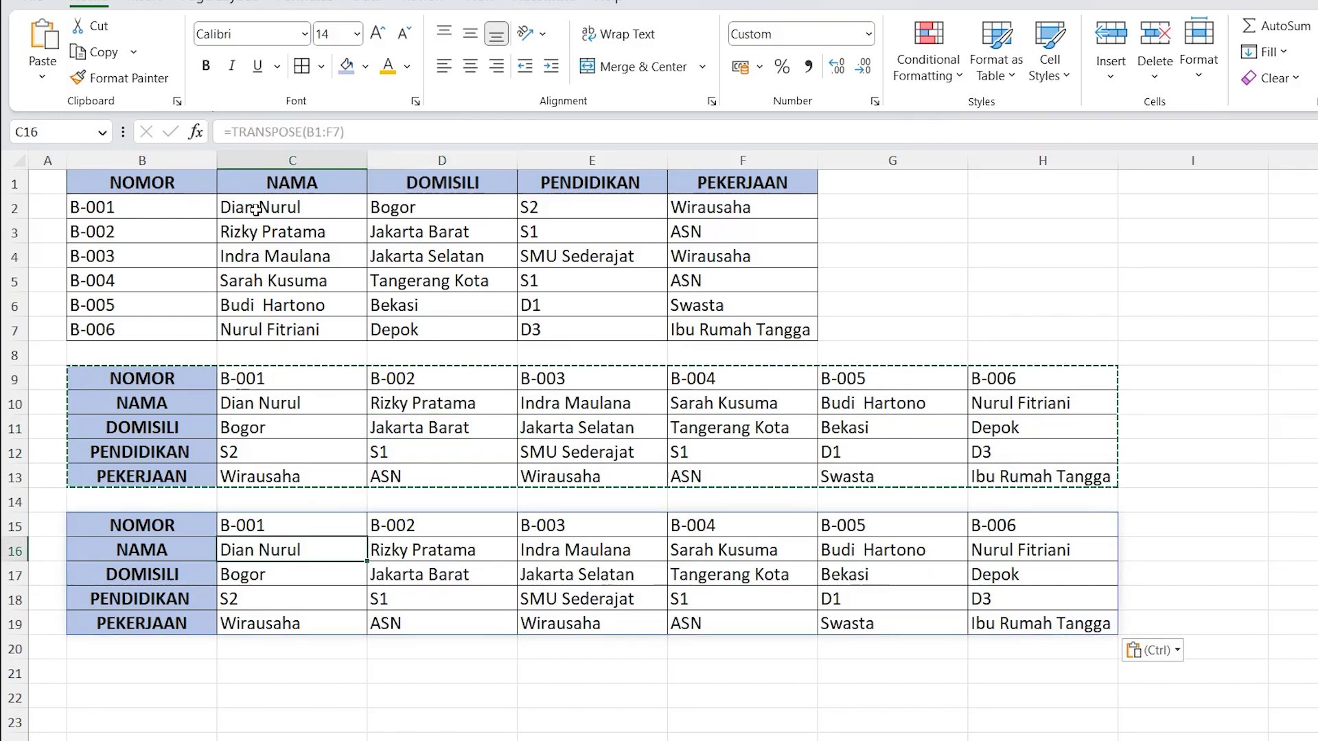
left_click(313, 209)
left_click(405, 209)
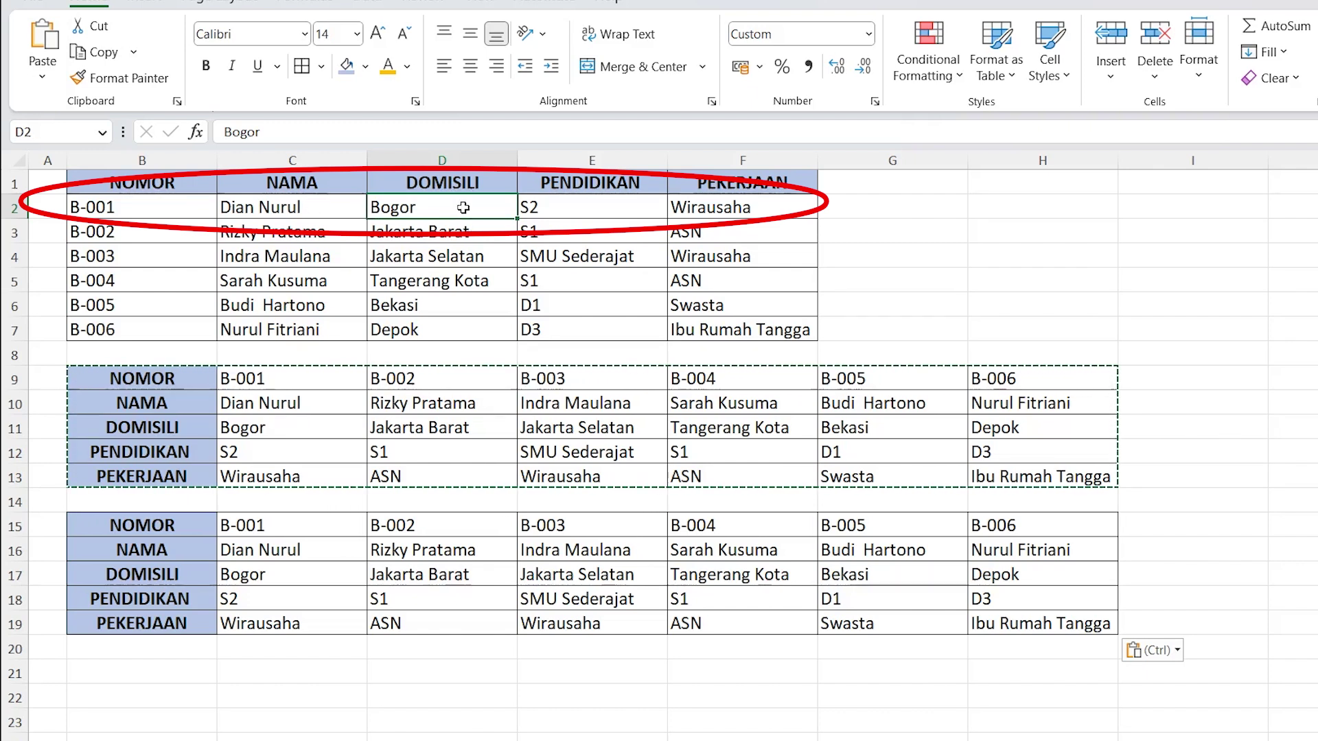
left_click(576, 206)
left_click(759, 207)
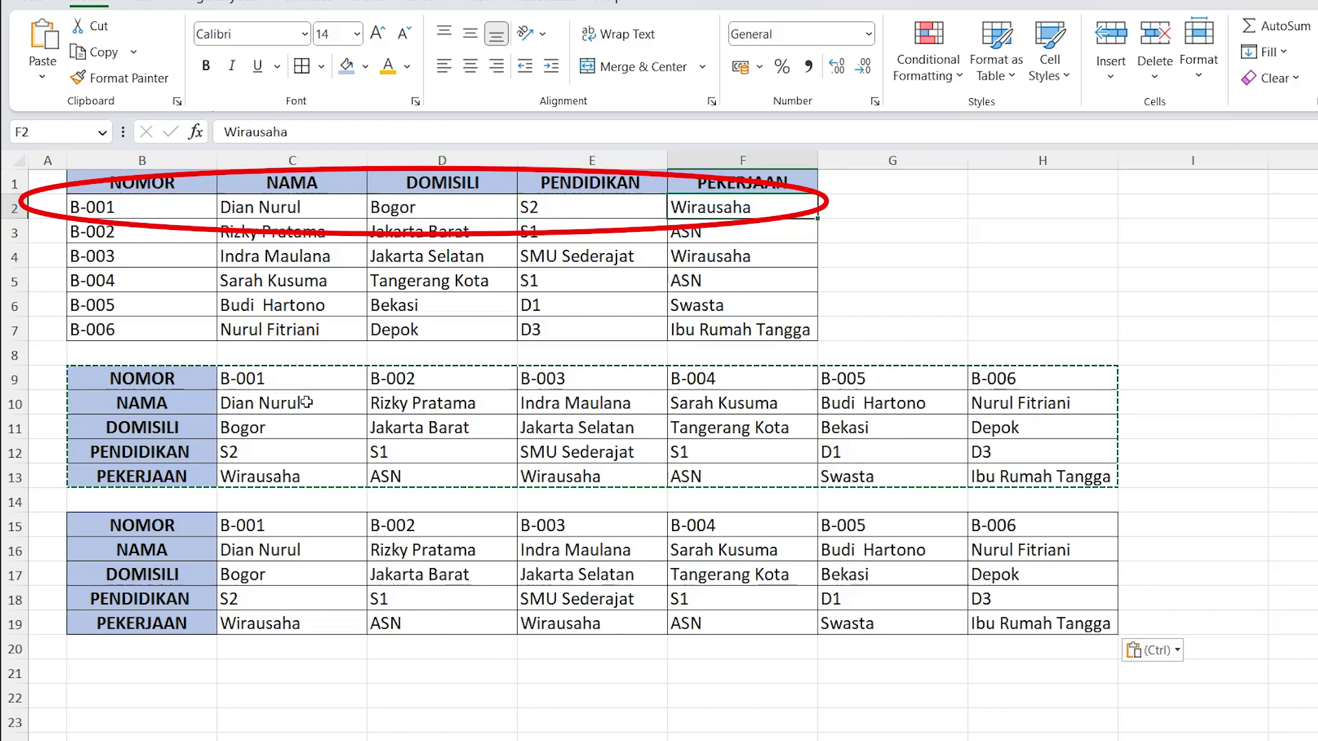
left_click(300, 379)
left_click(294, 553)
left_click(333, 381)
left_click(313, 403)
left_click(285, 431)
left_click(265, 457)
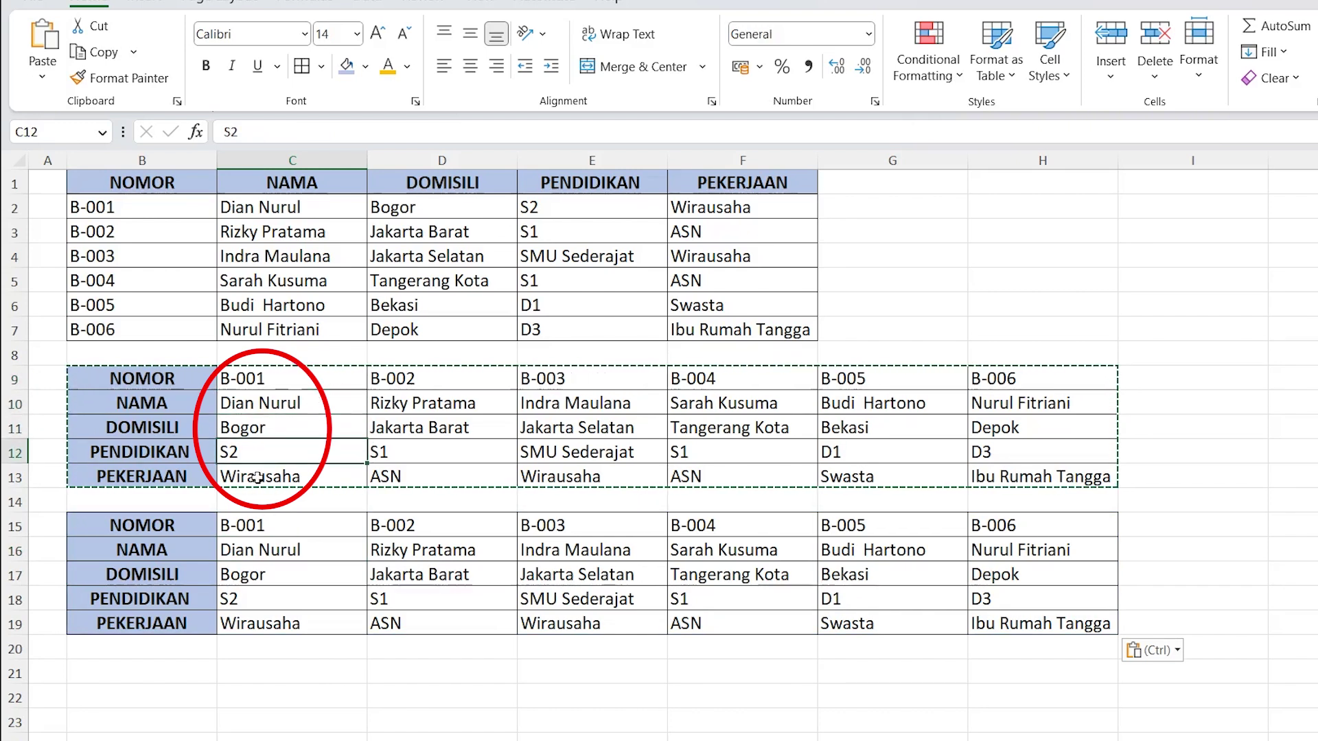
left_click(255, 483)
left_click(256, 526)
left_click(302, 550)
left_click(297, 575)
left_click(288, 599)
left_click(285, 625)
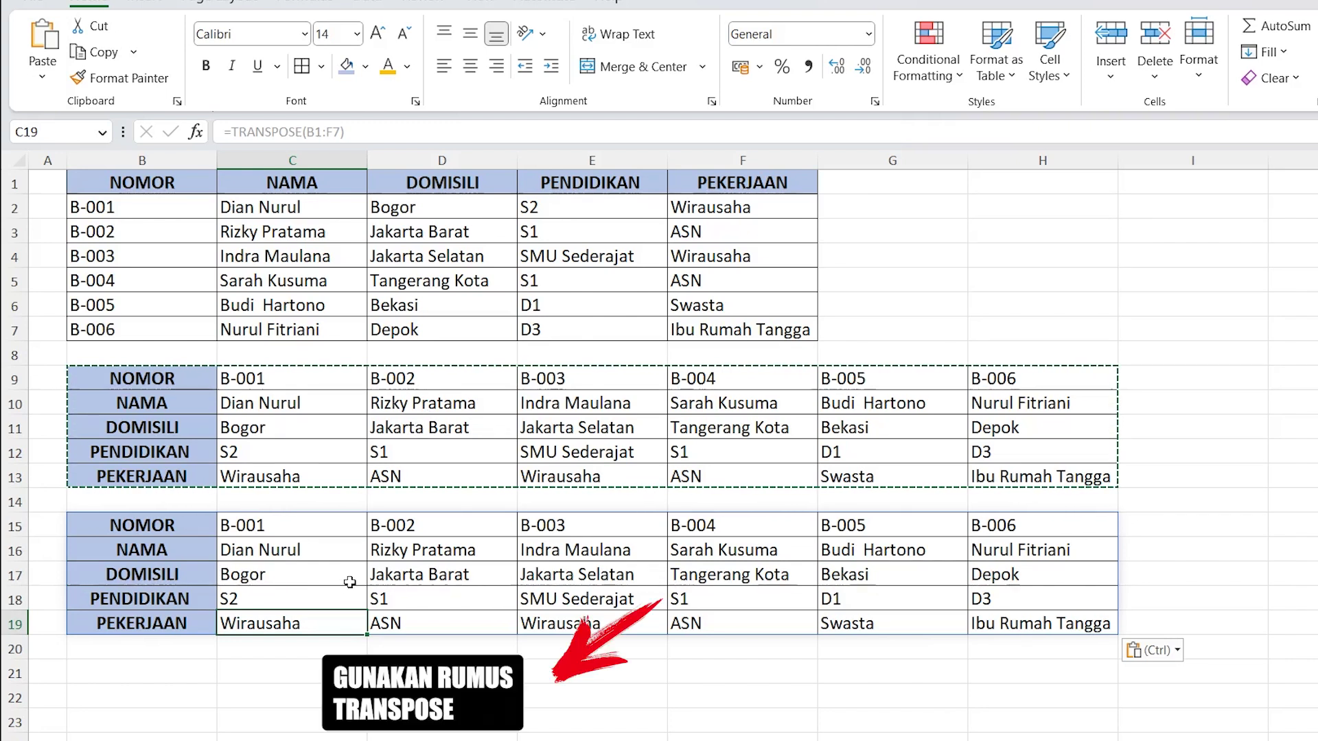
left_click(412, 206)
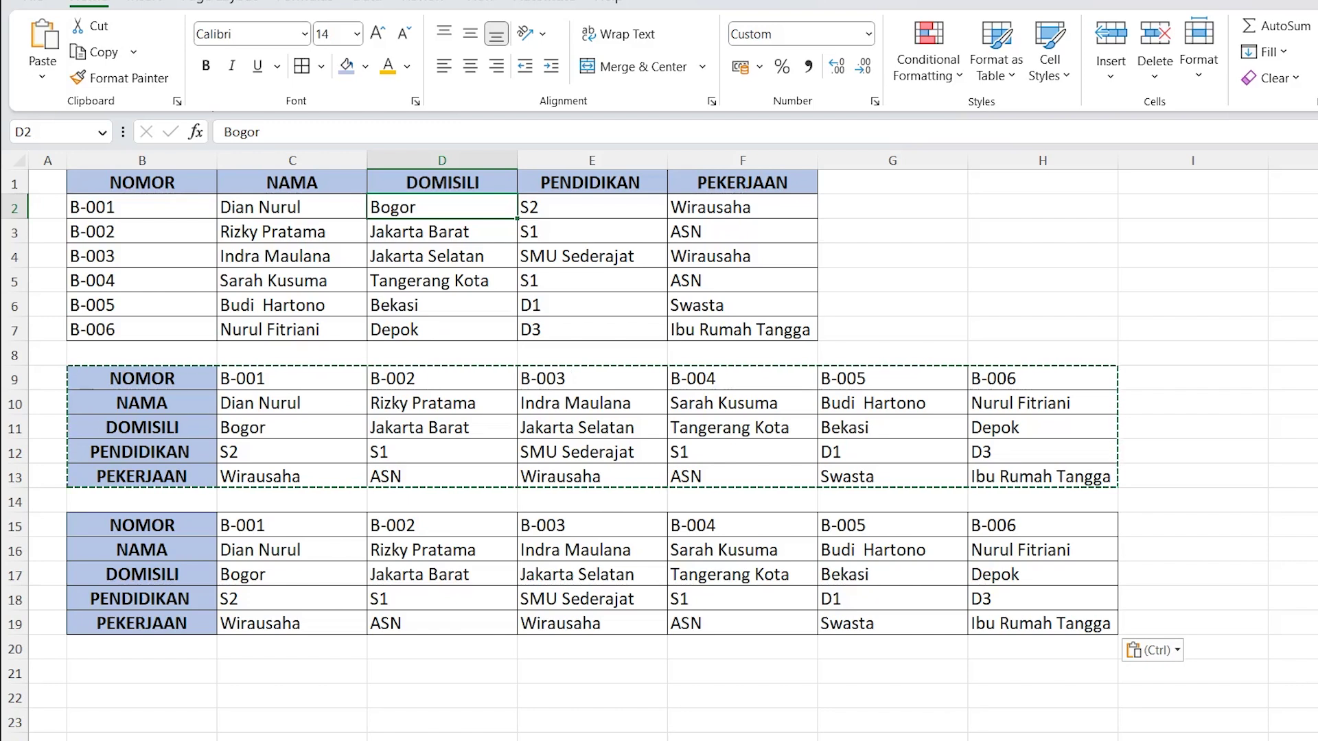
Step: Change D2 to Tangerang Selatan; static C11 keeps Bogor while formula C17 updates
type("Tangerang Selatan")
key("Return")
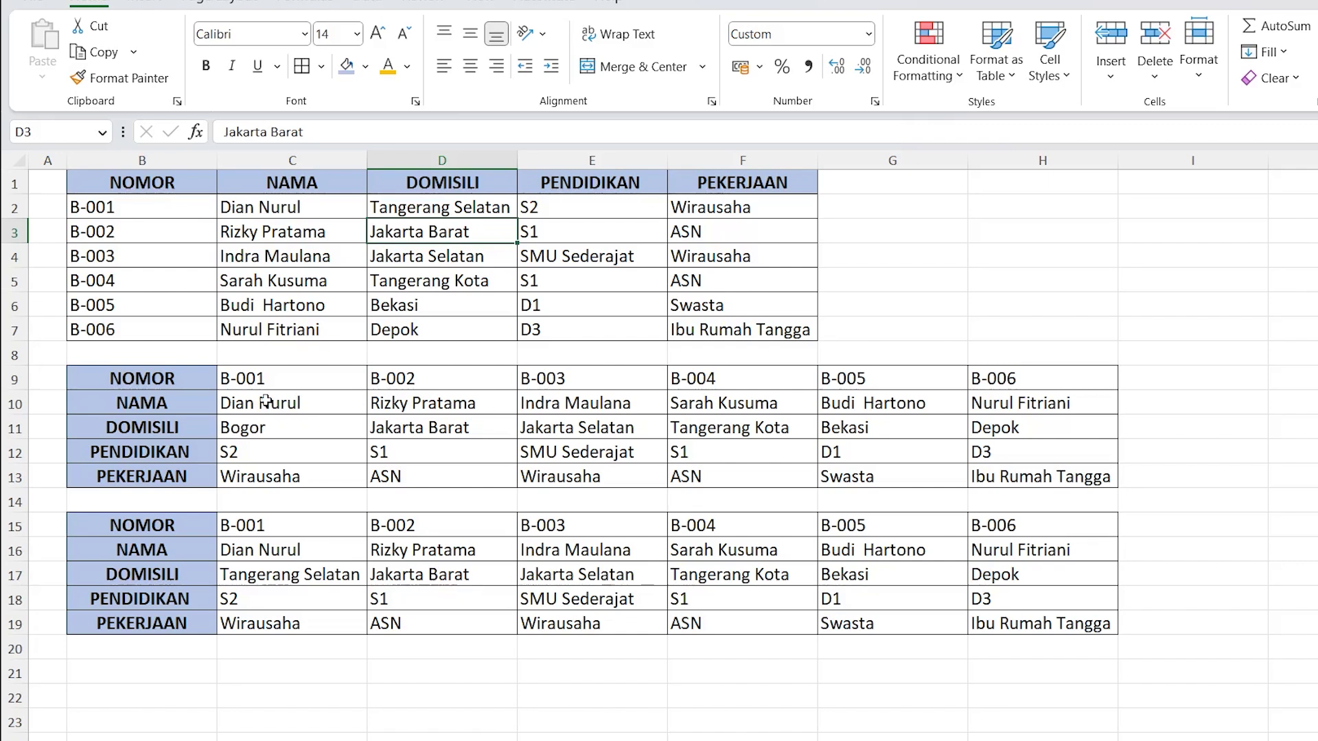
left_click(278, 430)
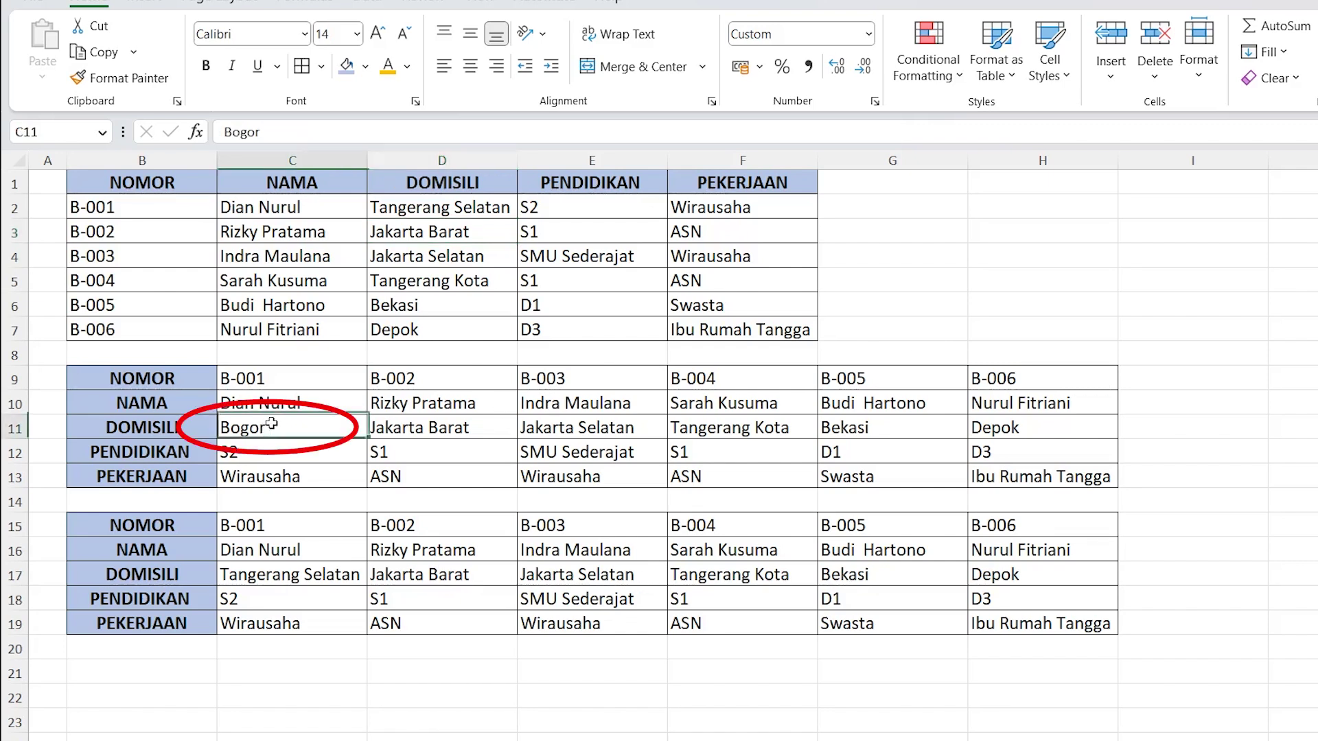
left_click(269, 570)
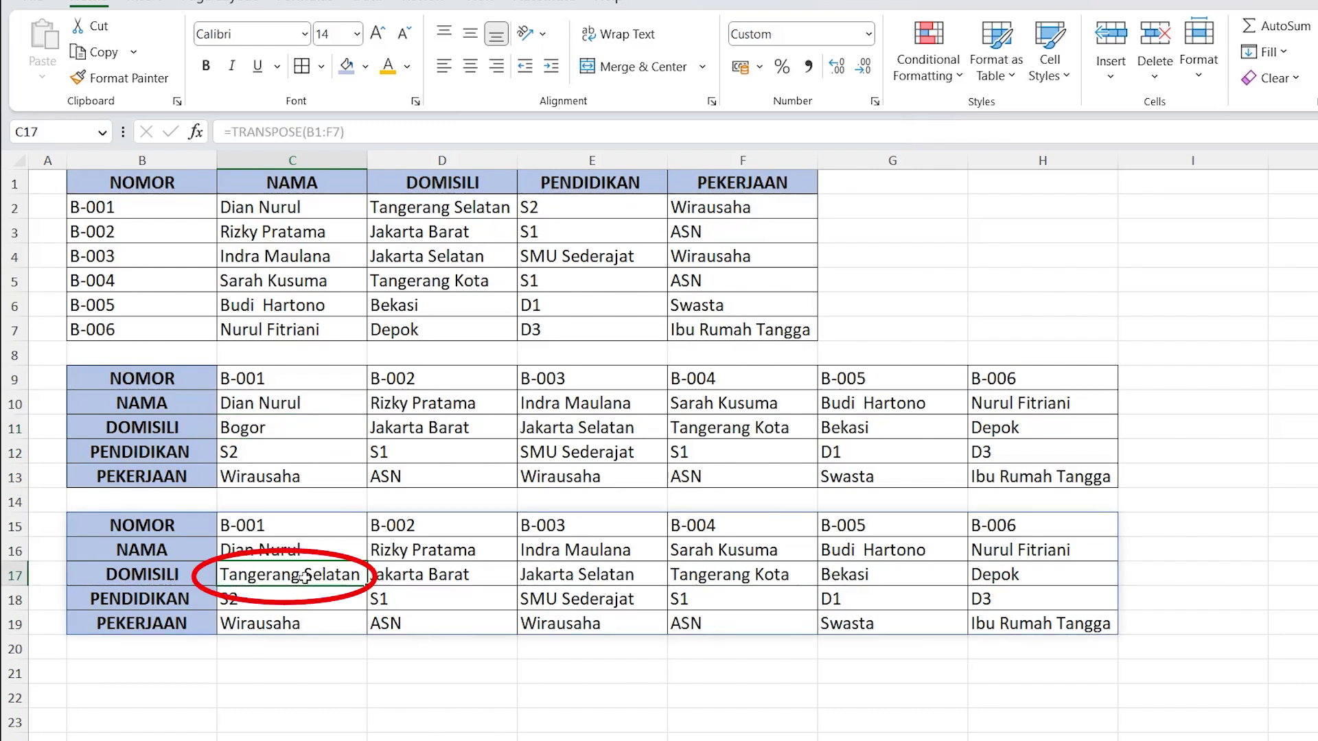
left_click(402, 210)
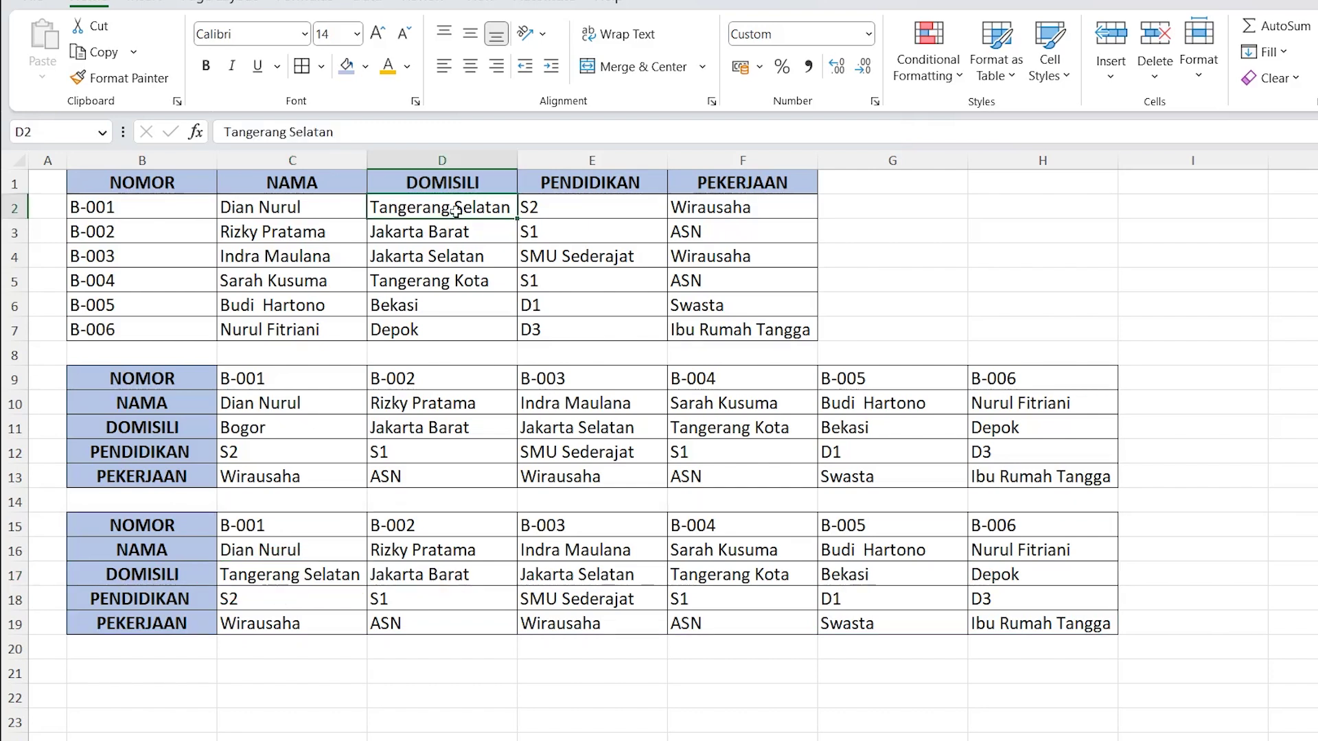
left_click(302, 575)
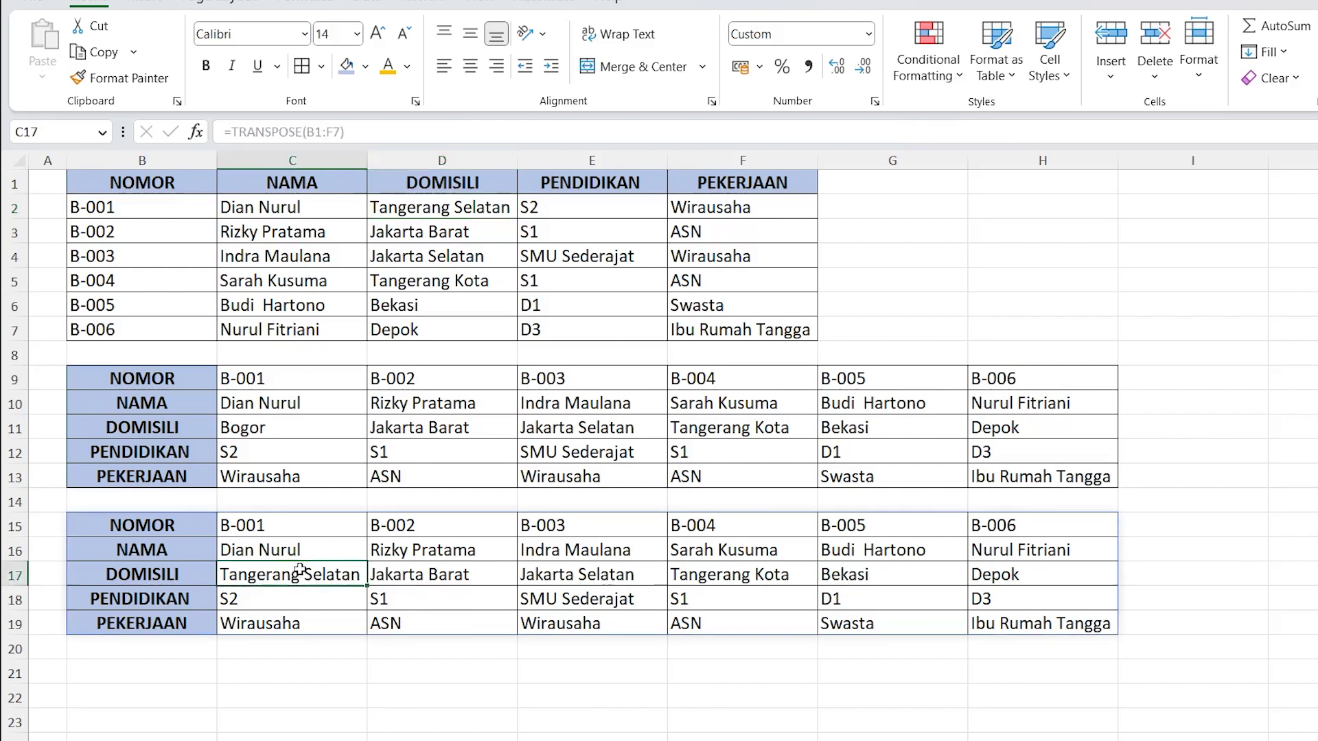
left_click(570, 210)
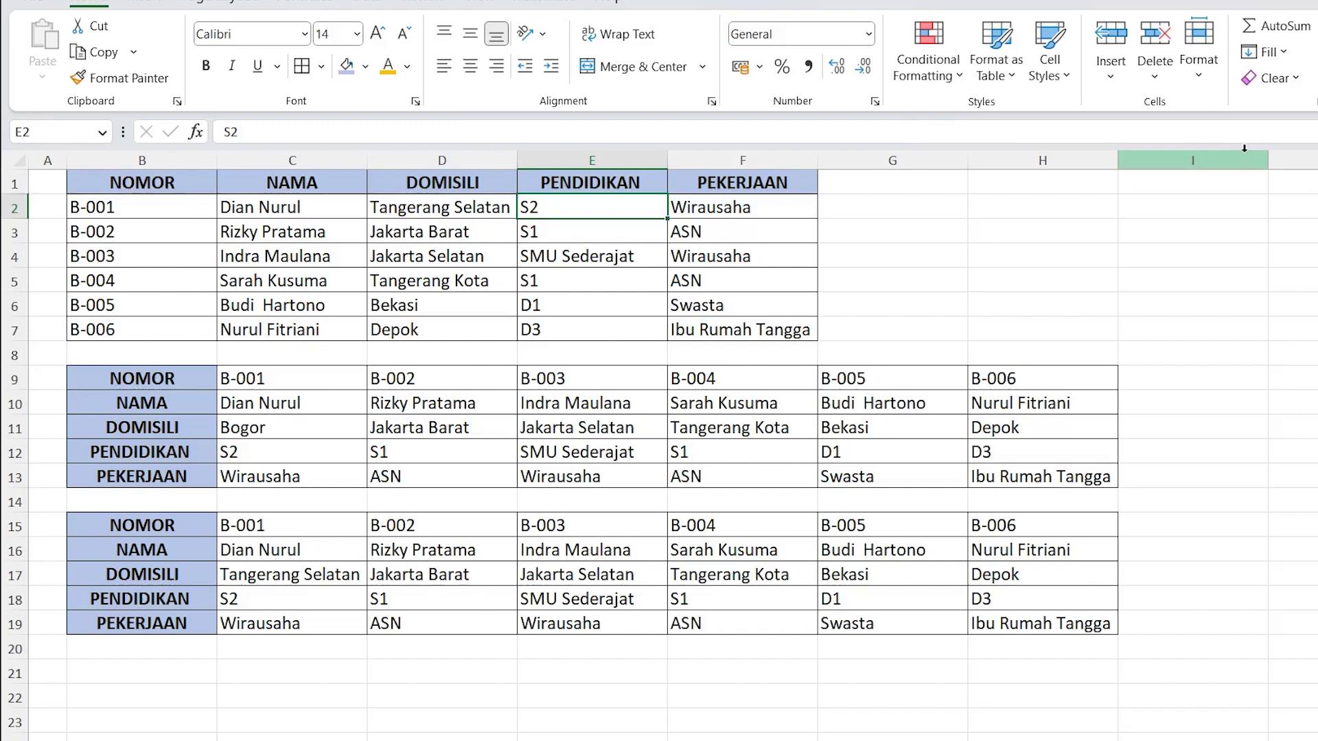
Step: Set E2 to S1; the static copy keeps S2 while the formula copy shows S1
type("s1")
key("BackSpace")
key("BackSpace")
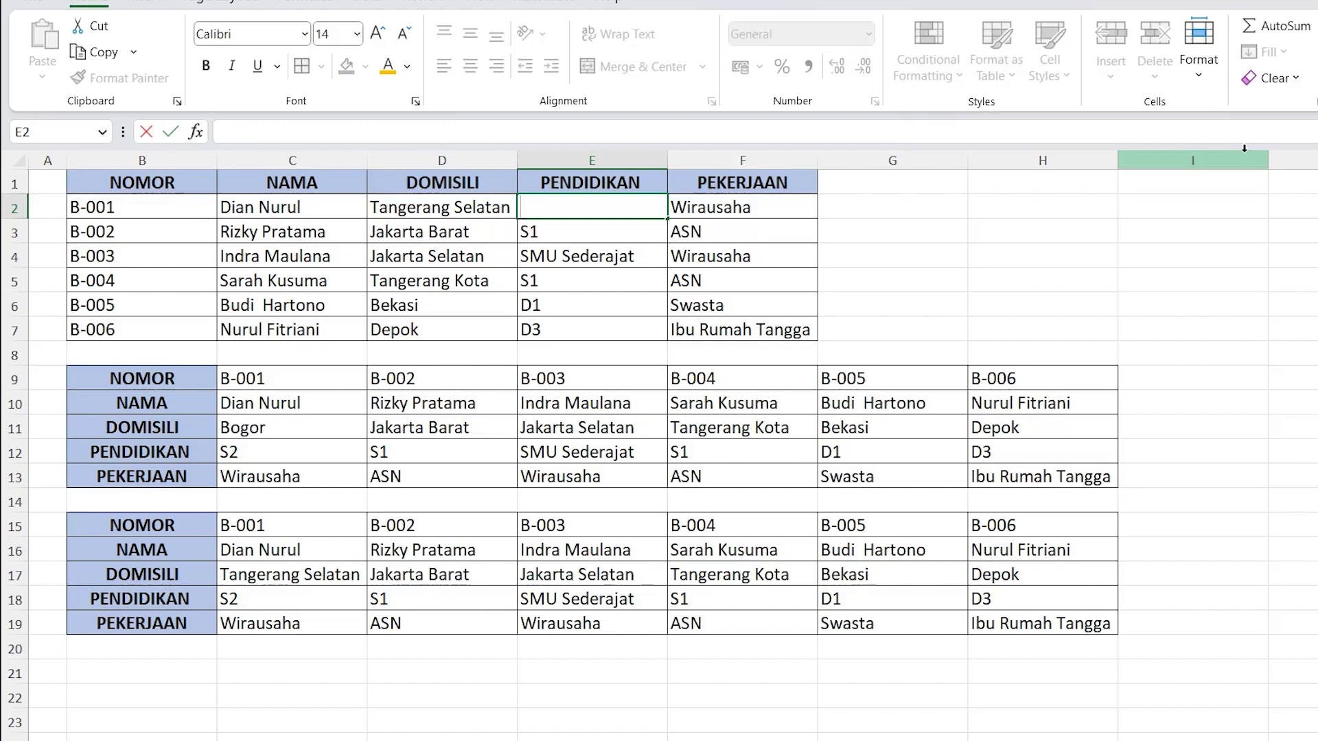
type("S1")
key("Return")
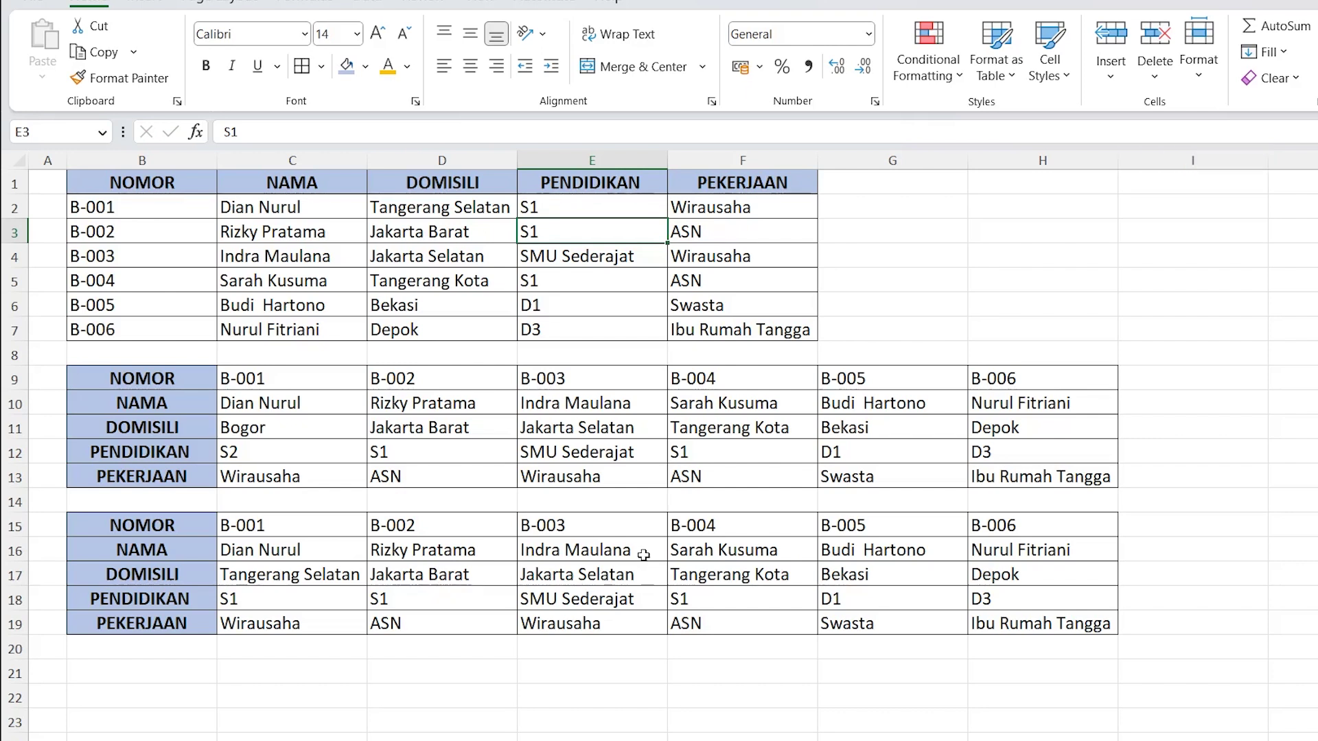
left_click(261, 453)
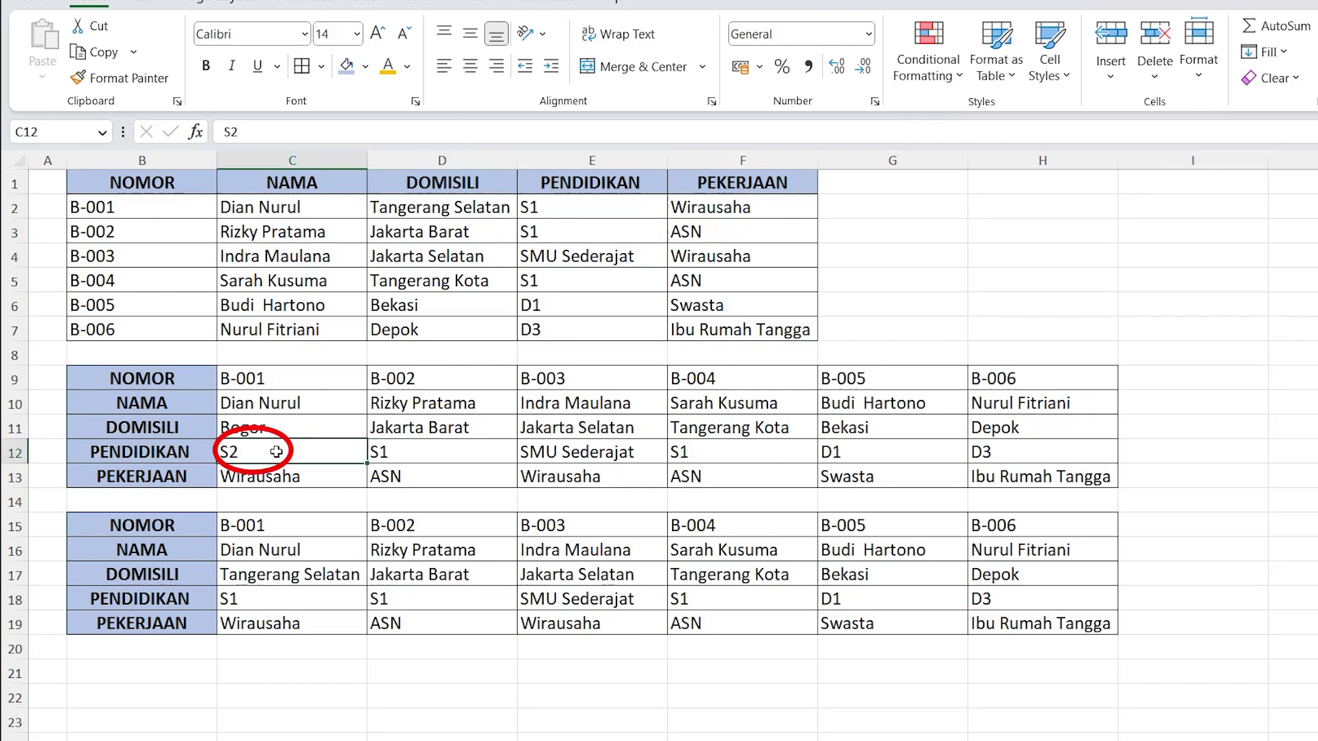
left_click(259, 599)
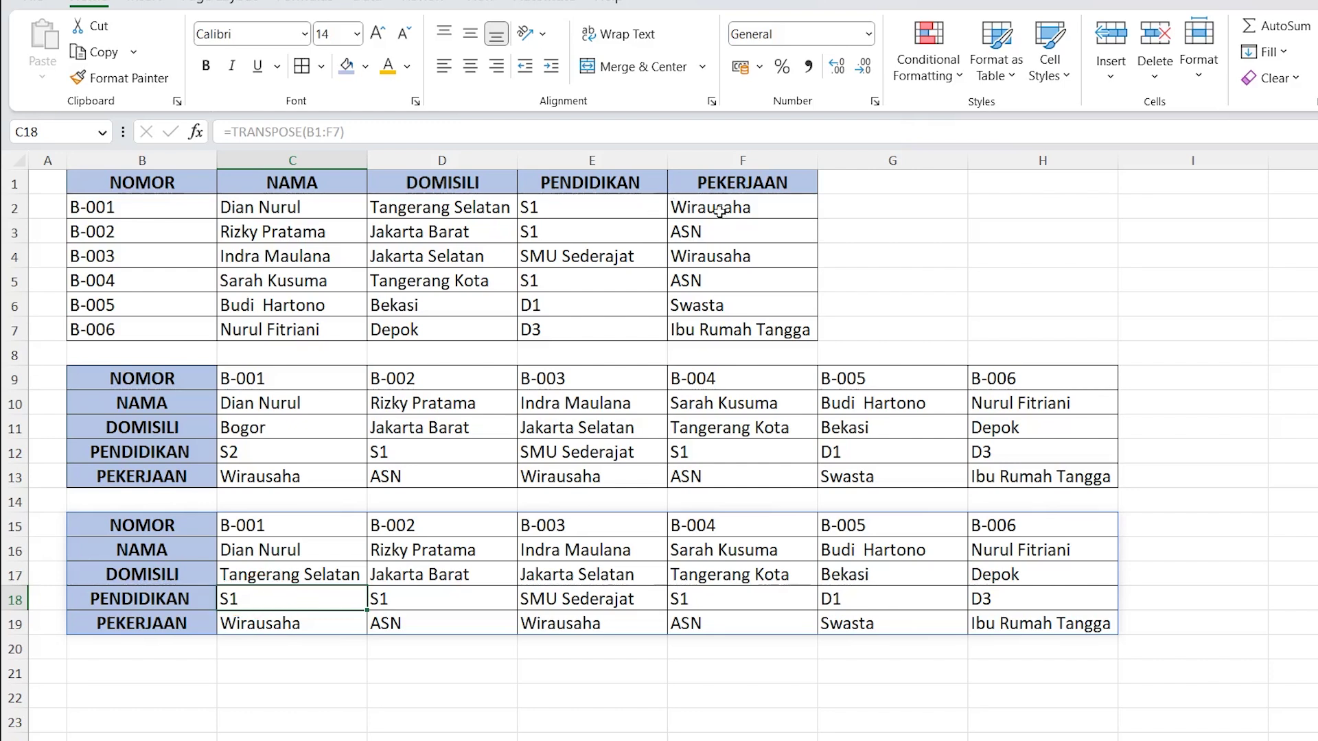
Step: Set the first record's PEKERJAAN in F2 to Swasta
left_click(697, 206)
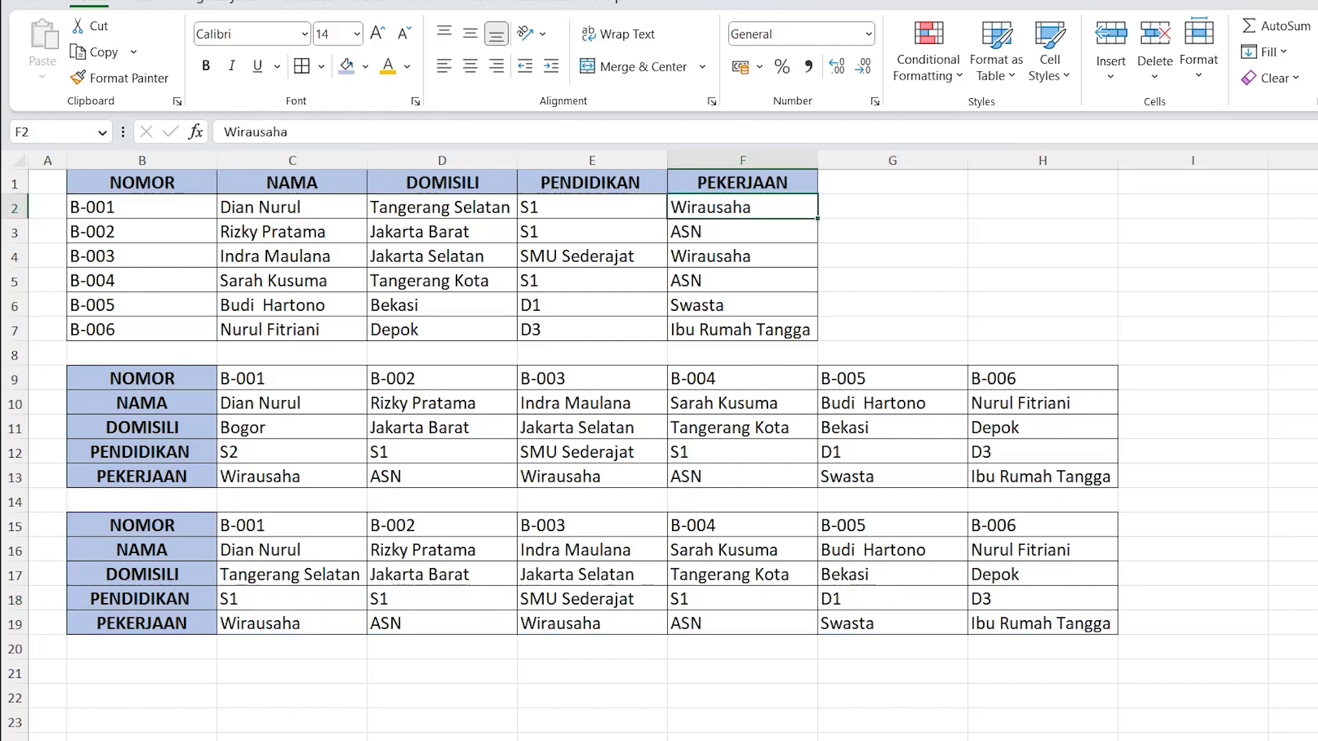
type("sWA")
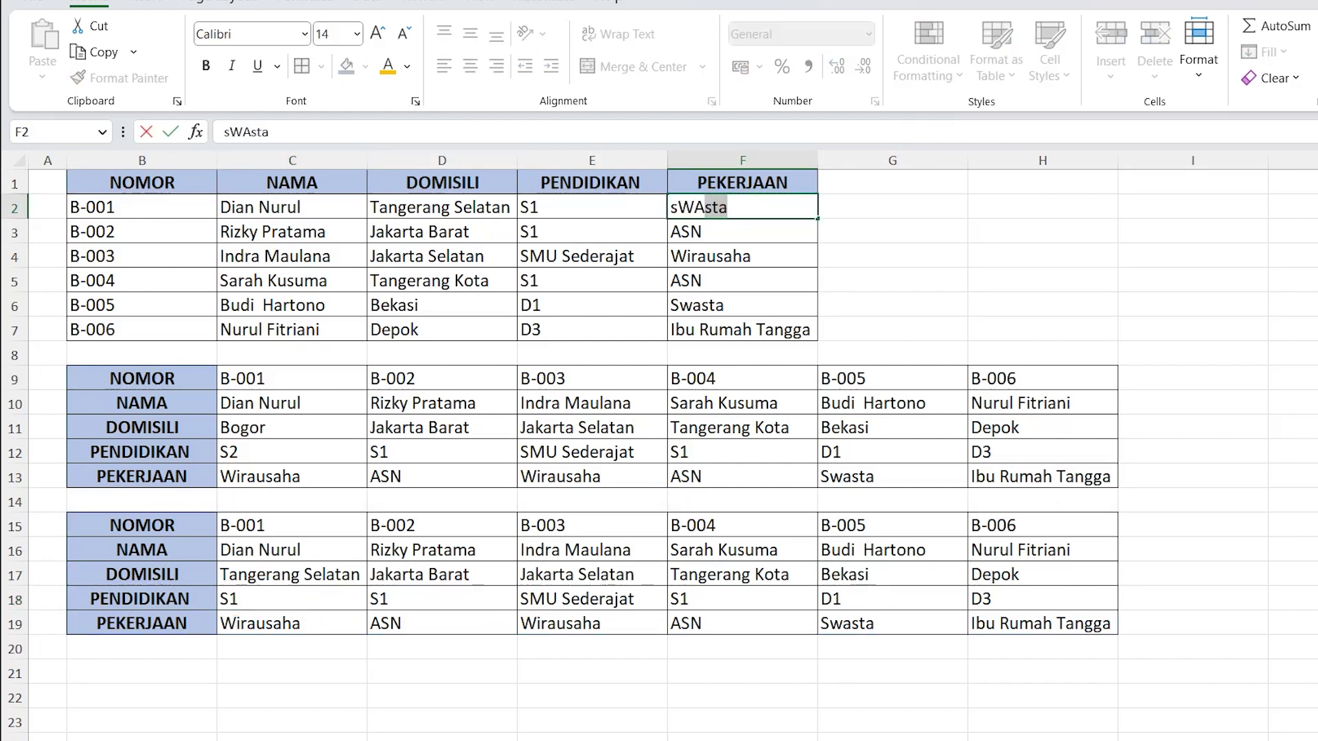
key("BackSpace")
key("BackSpace")
key("BackSpace")
key("BackSpace")
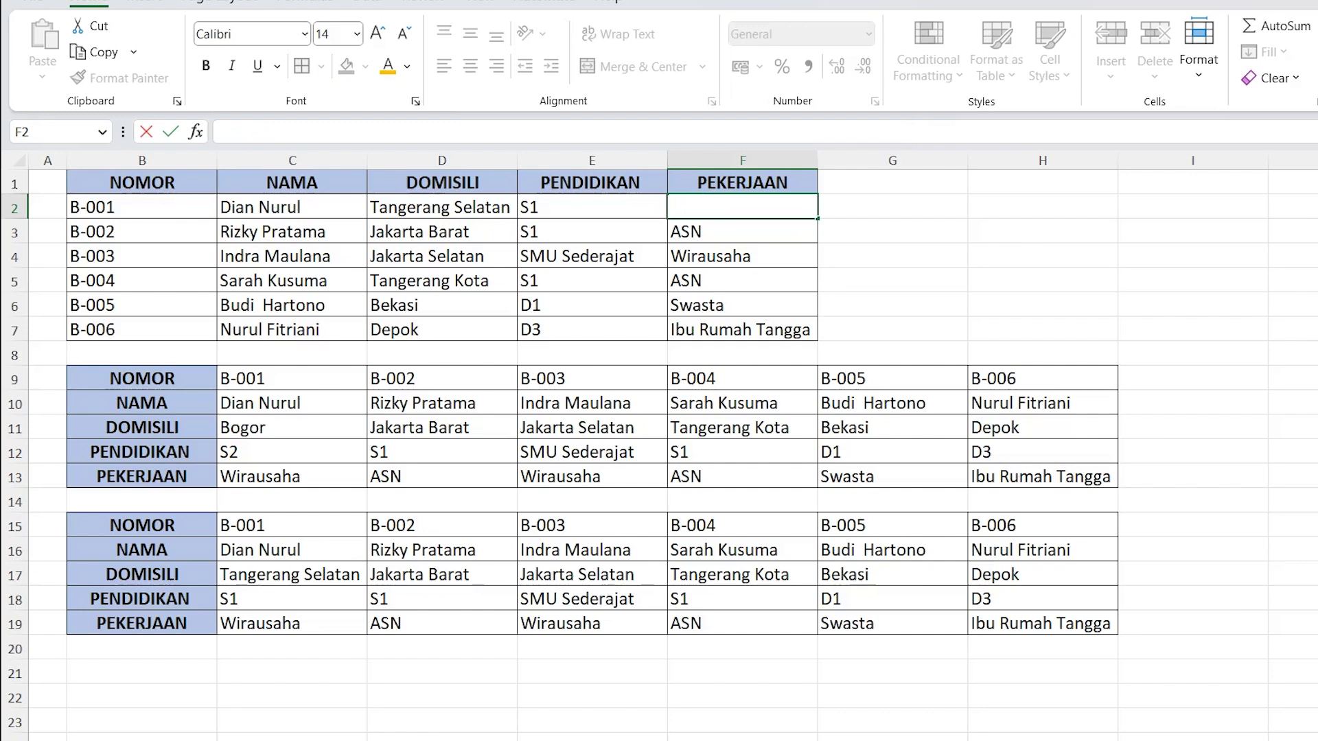
type("S")
key("Return")
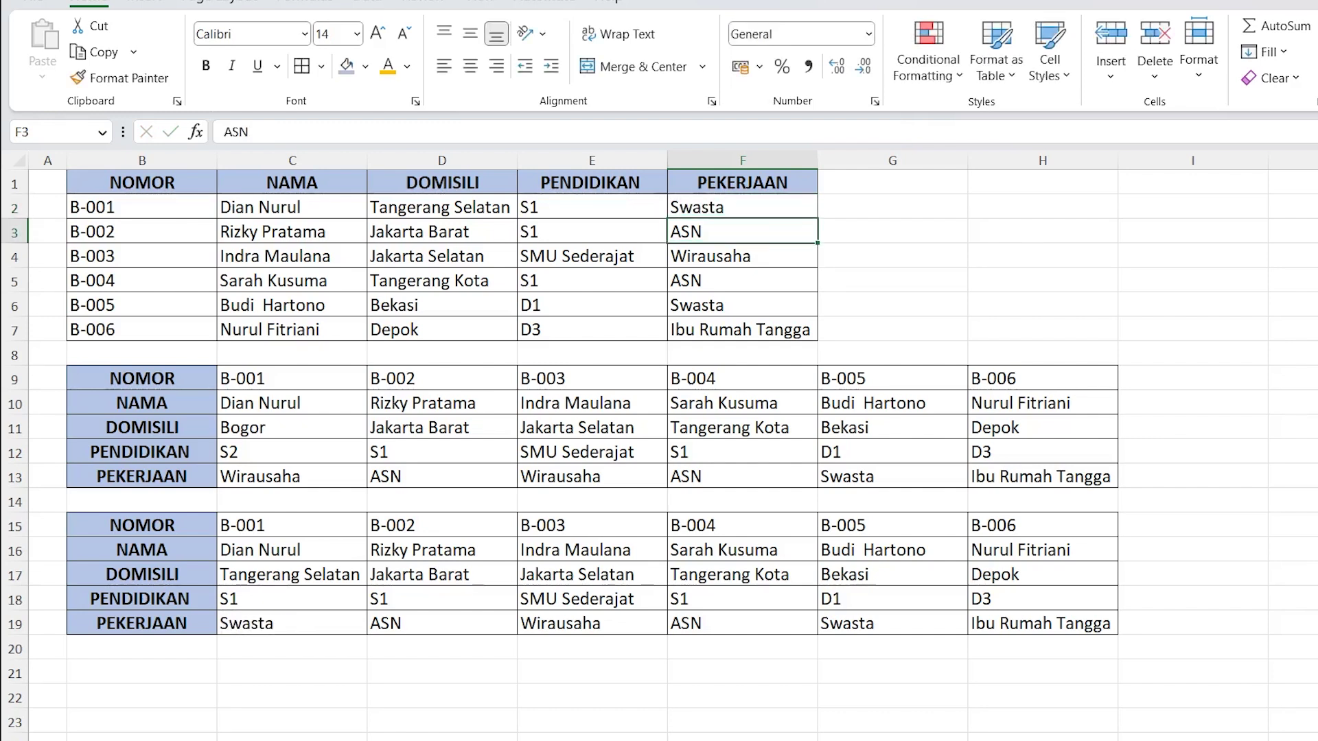
left_click(286, 625)
left_click(291, 605)
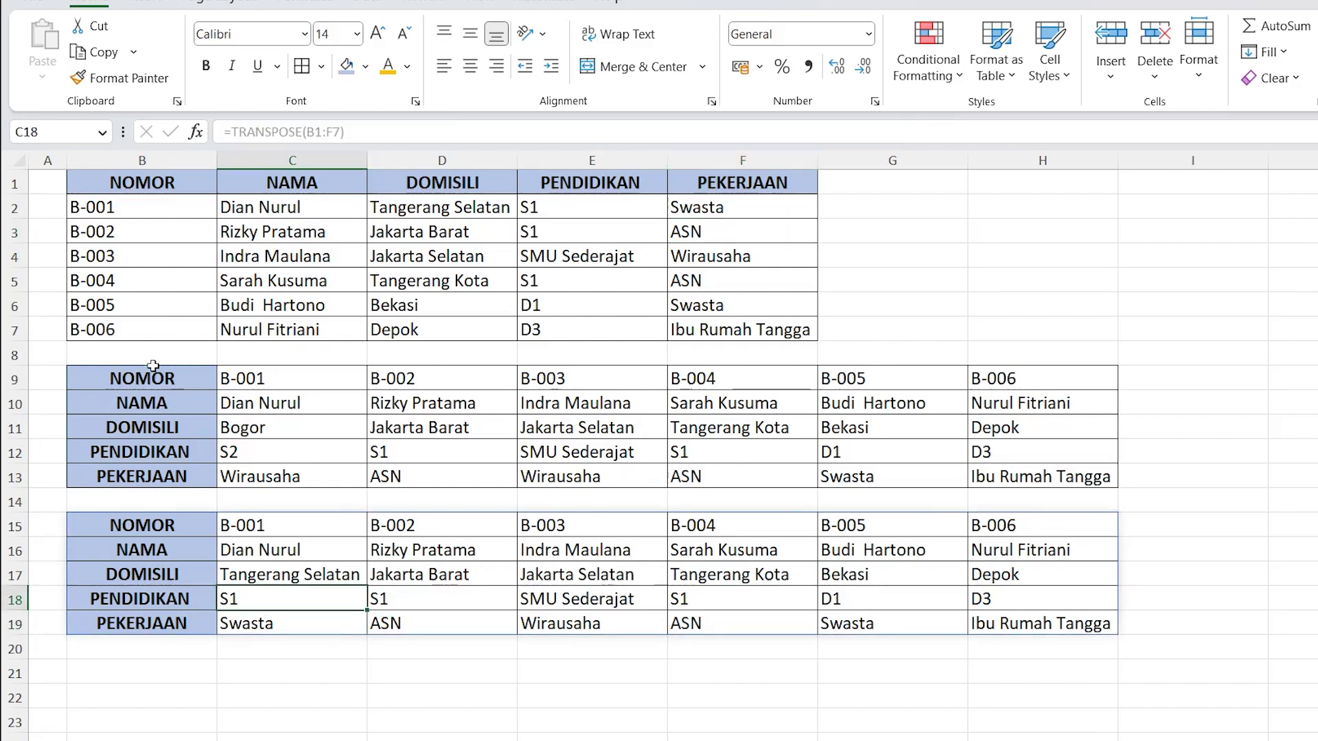
left_click(888, 435)
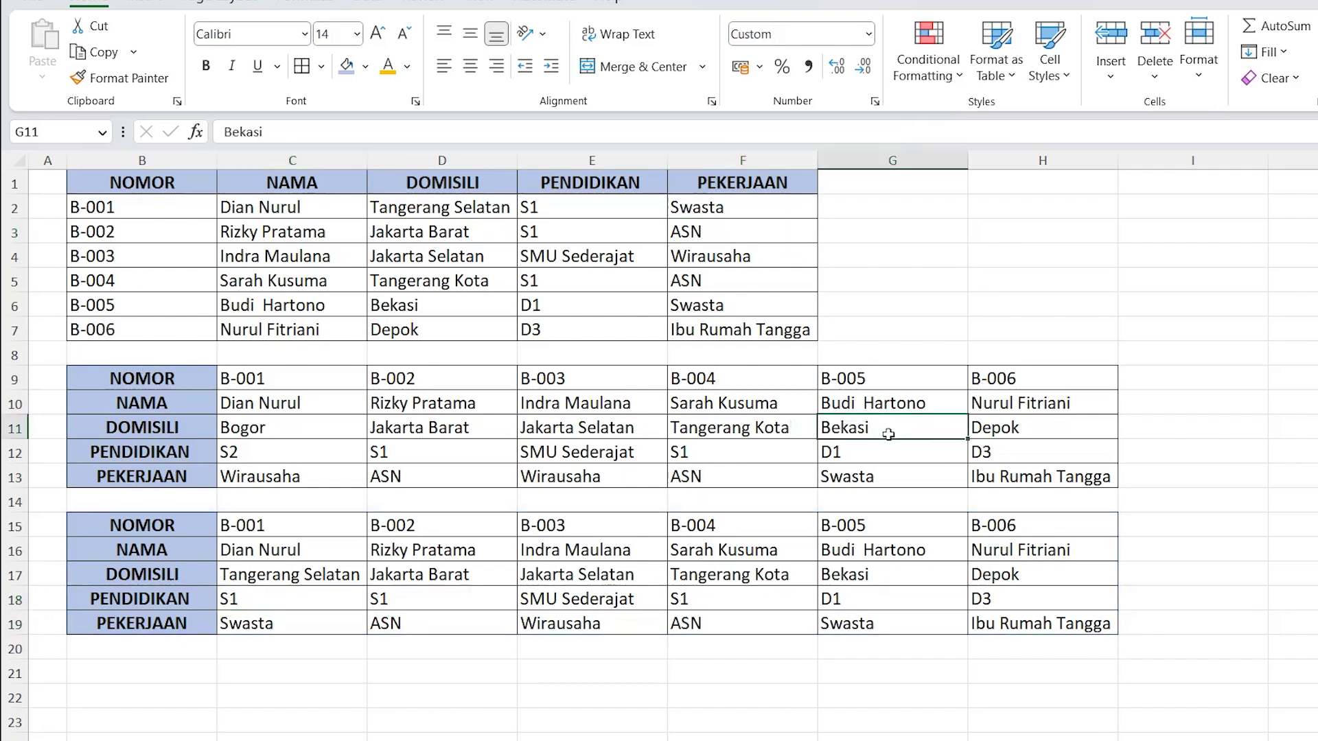
left_click(710, 430)
left_click(557, 427)
left_click(559, 405)
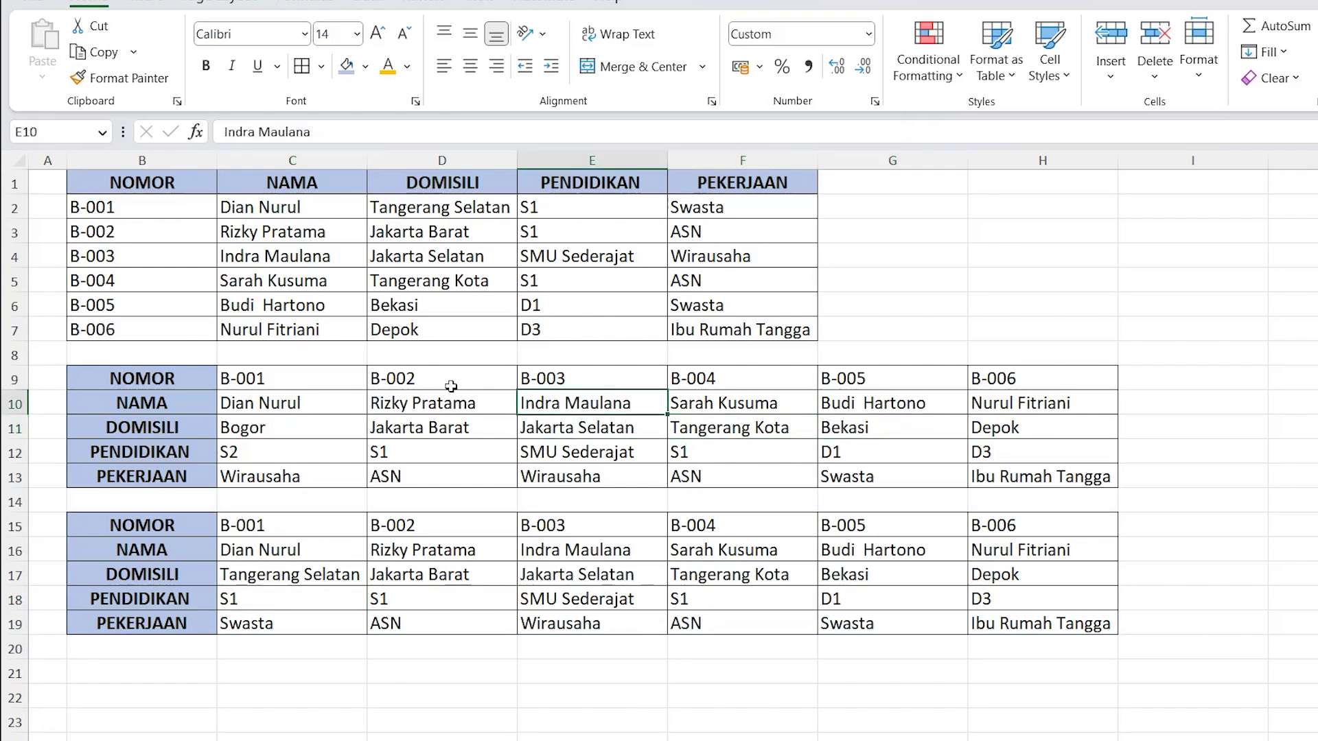
mouse_move(185, 378)
left_mouse_down()
mouse_move(970, 485)
mouse_move(1079, 470)
left_mouse_up()
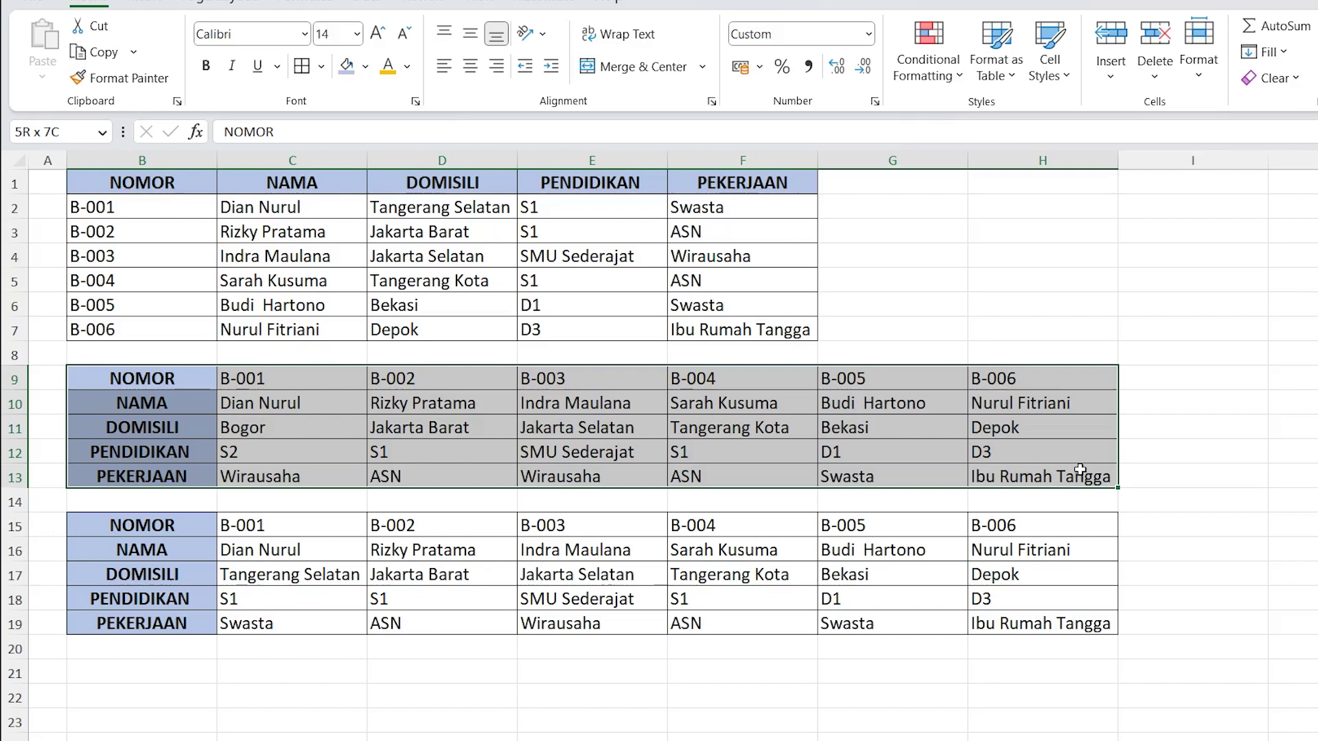
left_click(535, 420)
left_click(458, 428)
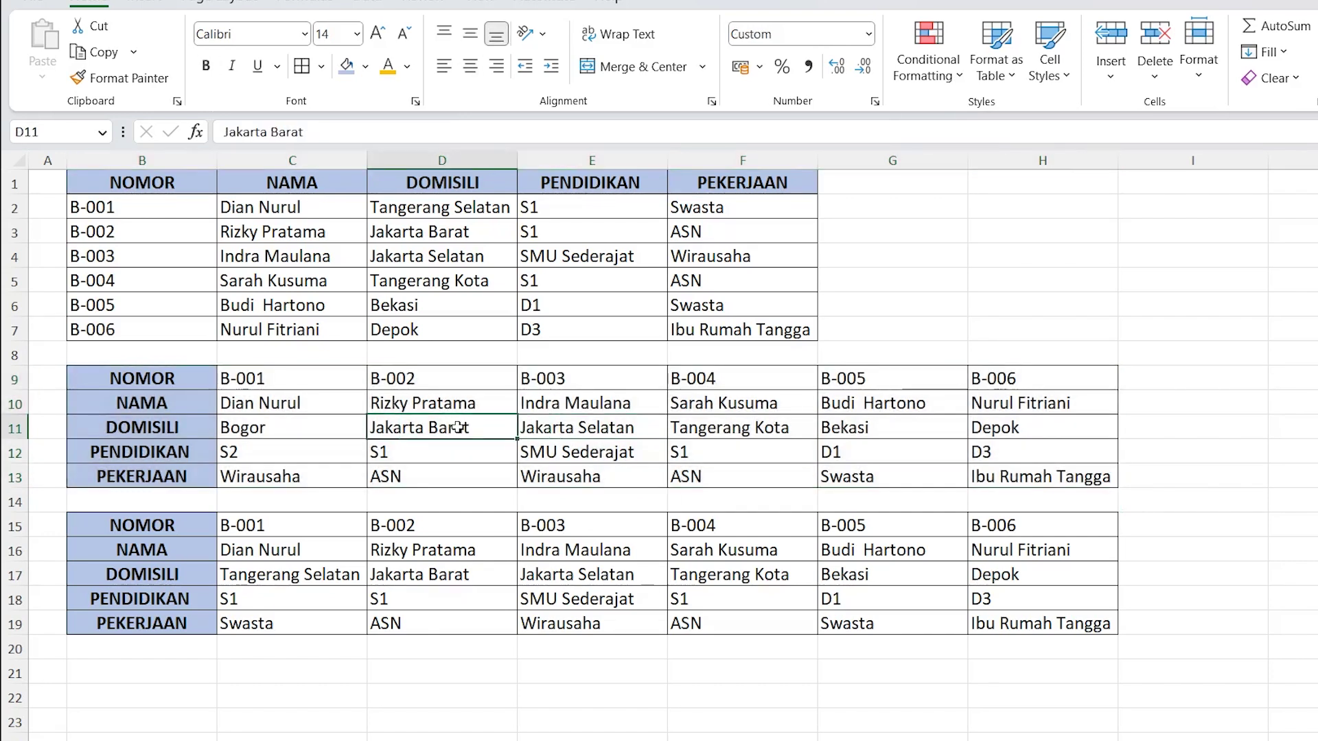
left_click(310, 427)
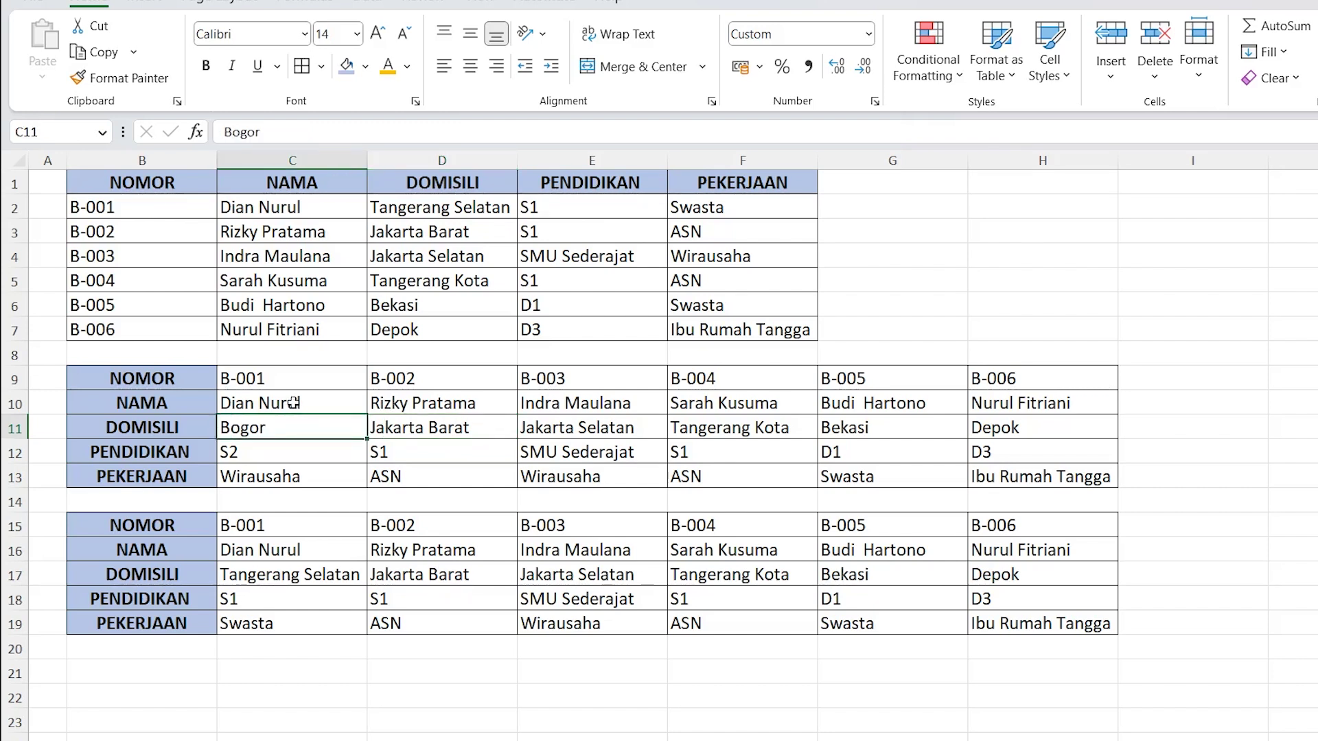
left_click(266, 394)
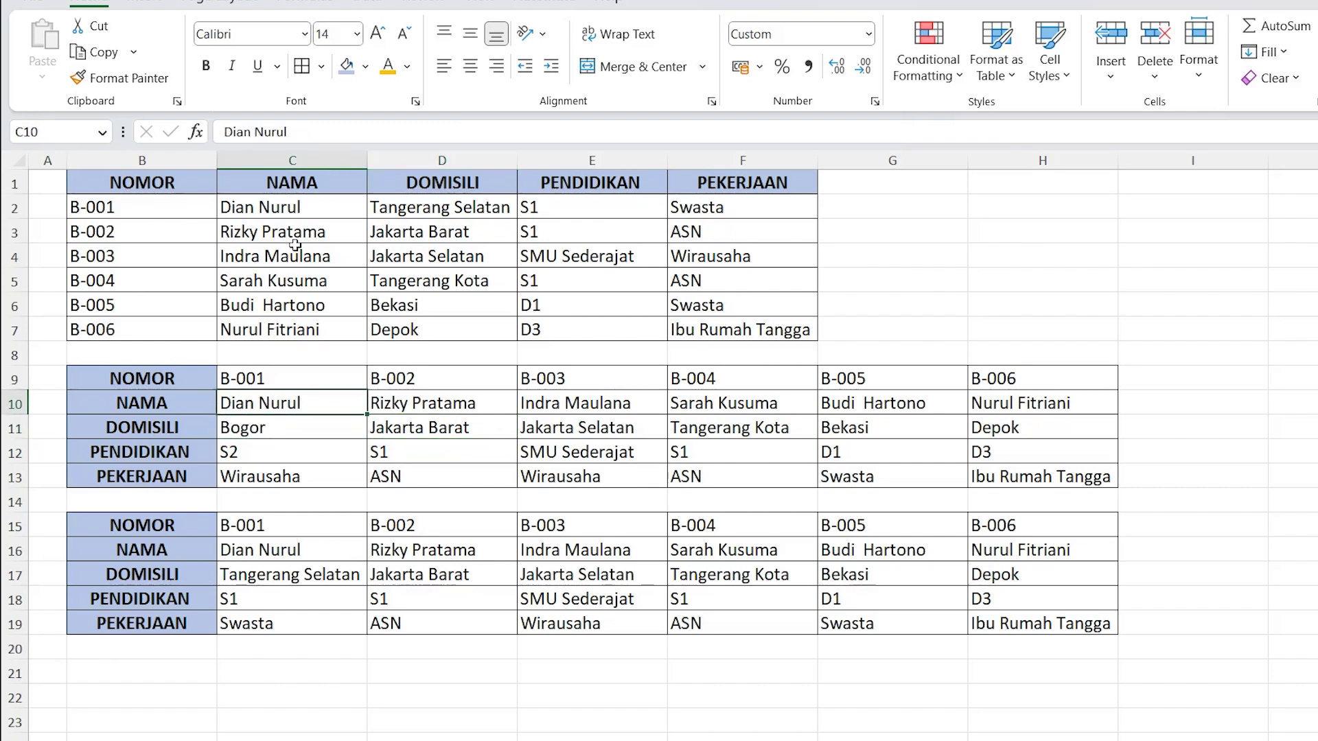
left_click(448, 231)
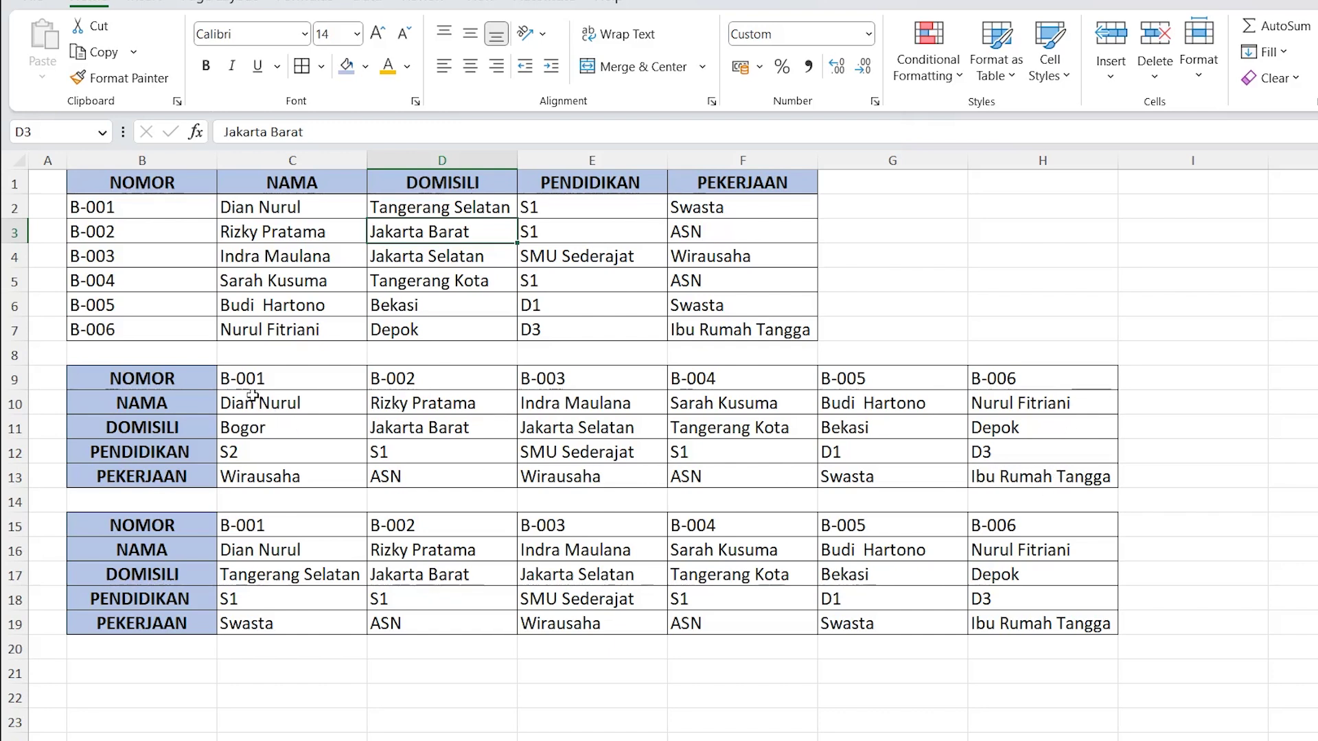
left_click(254, 543)
left_click(257, 574)
left_click(404, 574)
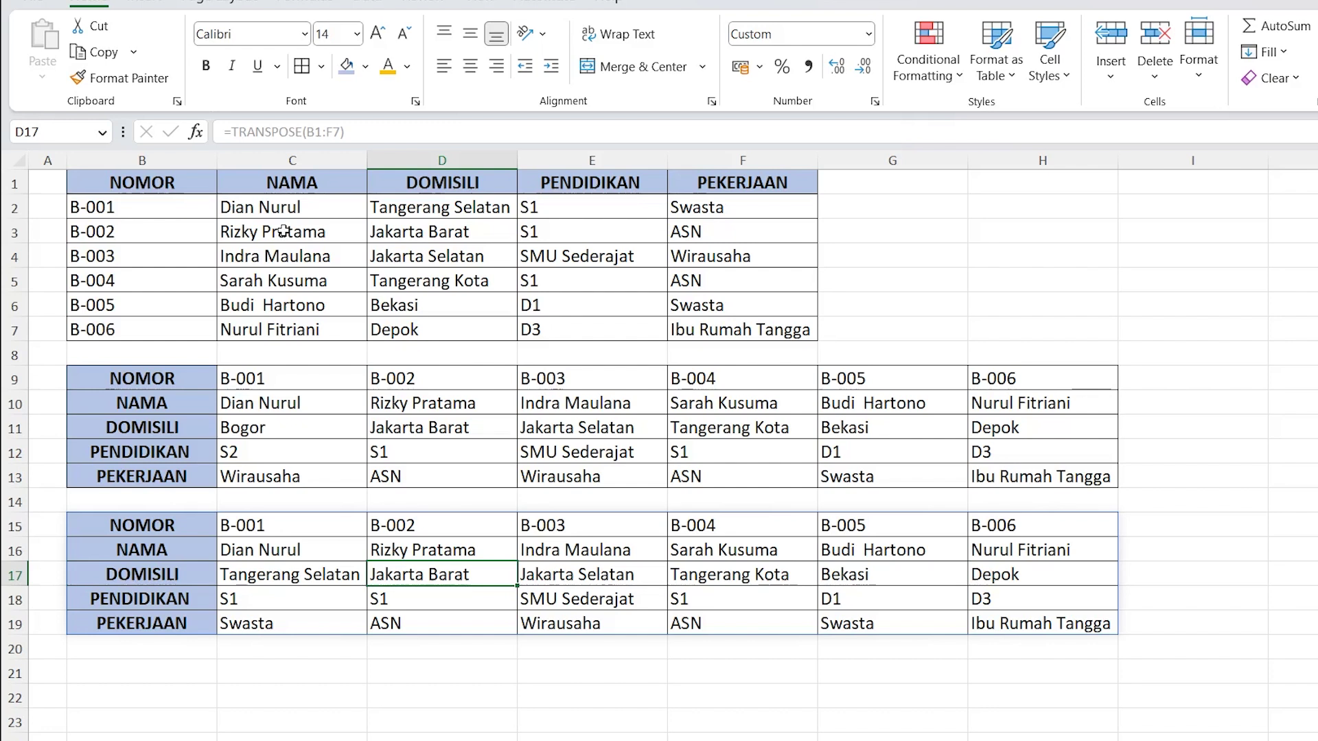
left_click(423, 234)
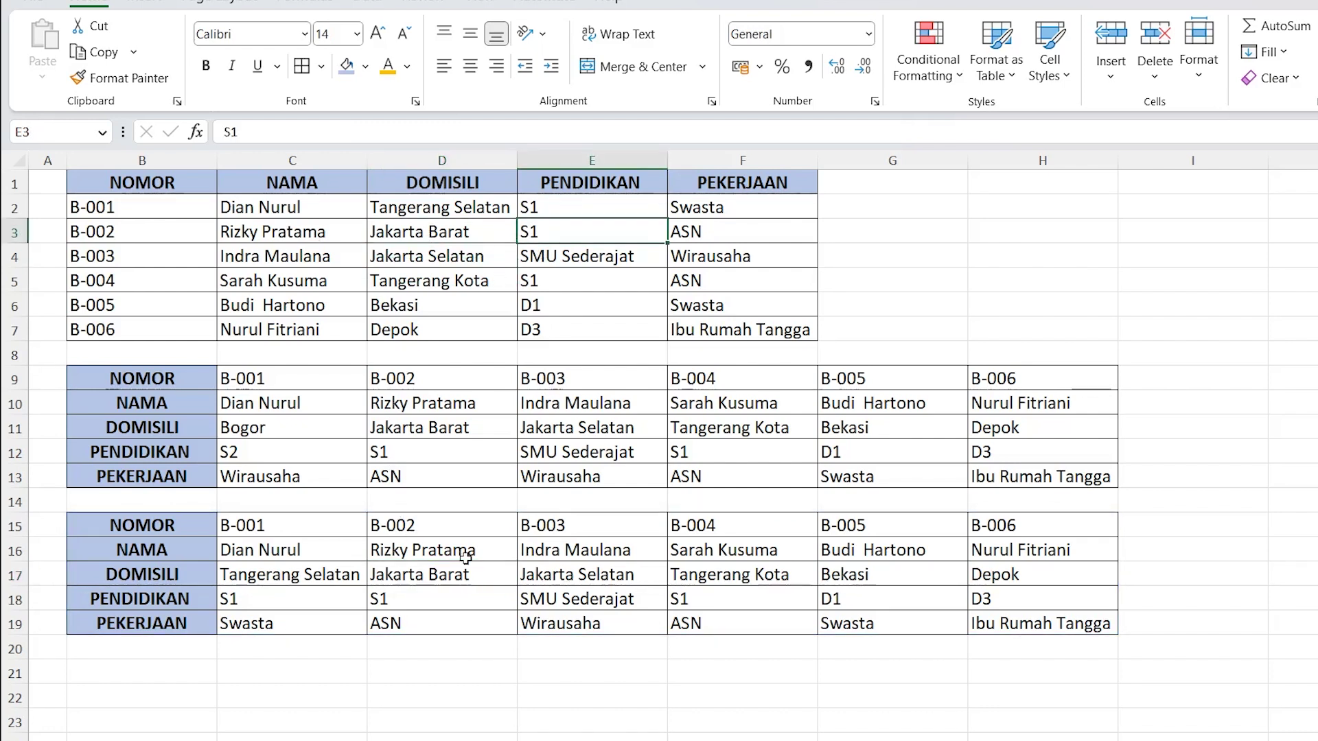
left_click(477, 575)
left_click(576, 580)
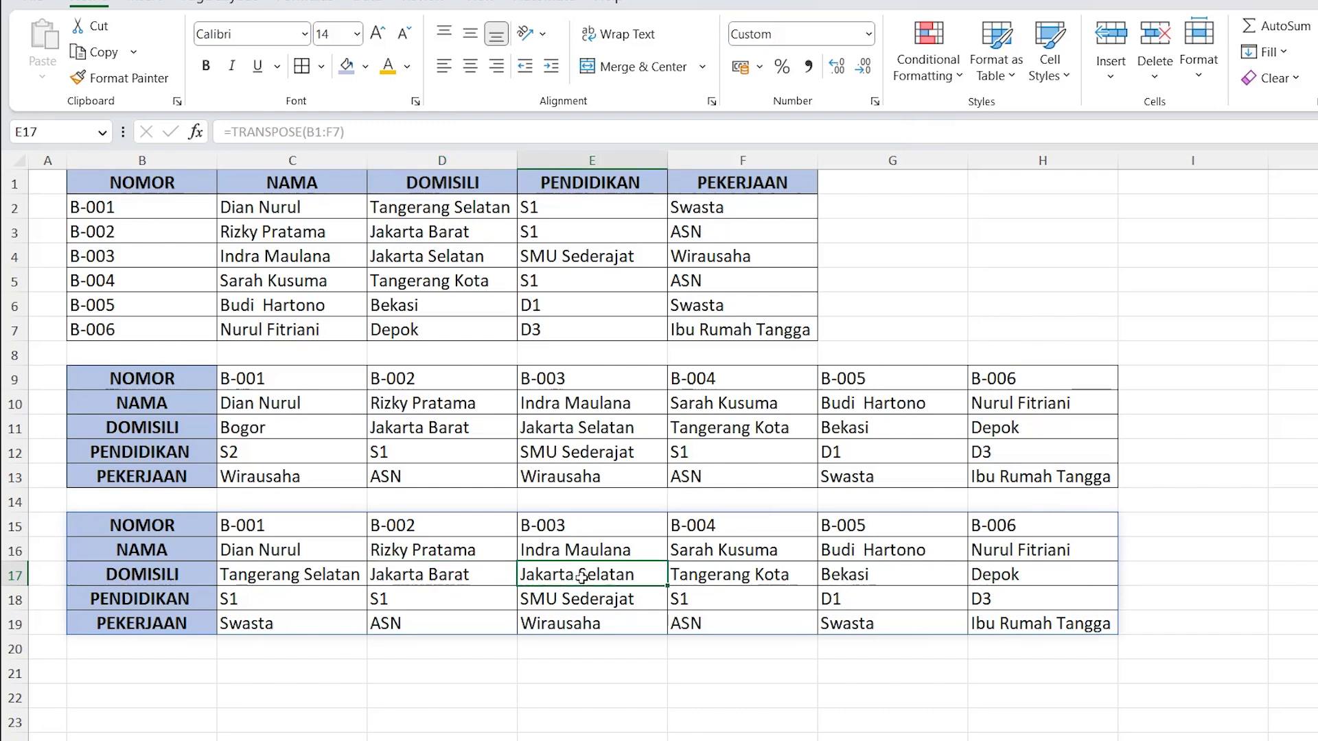